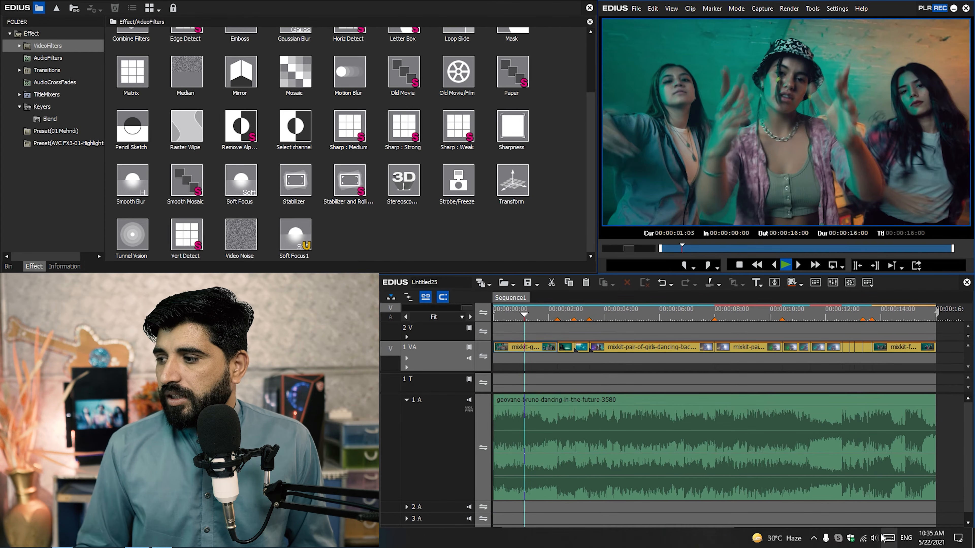
Step: Set the speaker volume to 15 and play the sequence from its start
left_click(875, 539)
left_click_drag(835, 514, 844, 514)
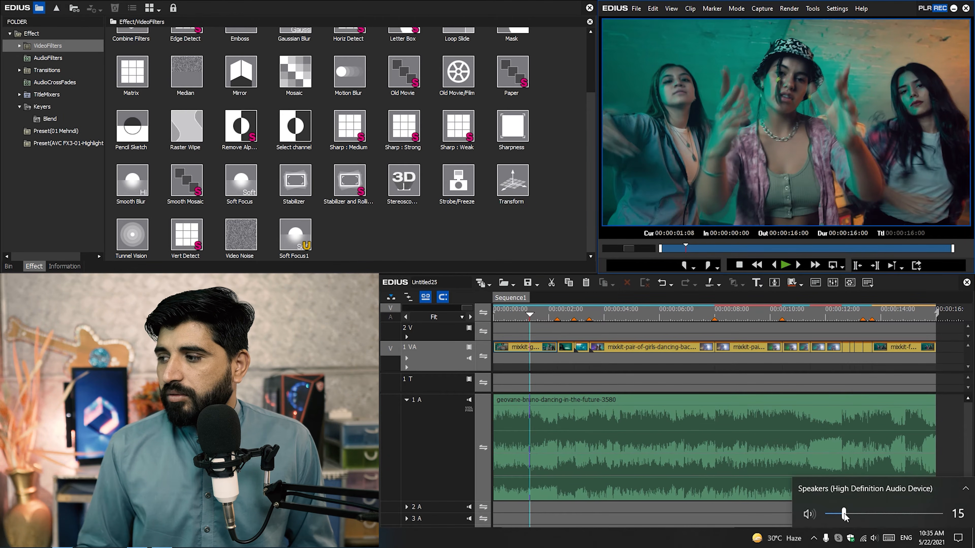
left_click(527, 318)
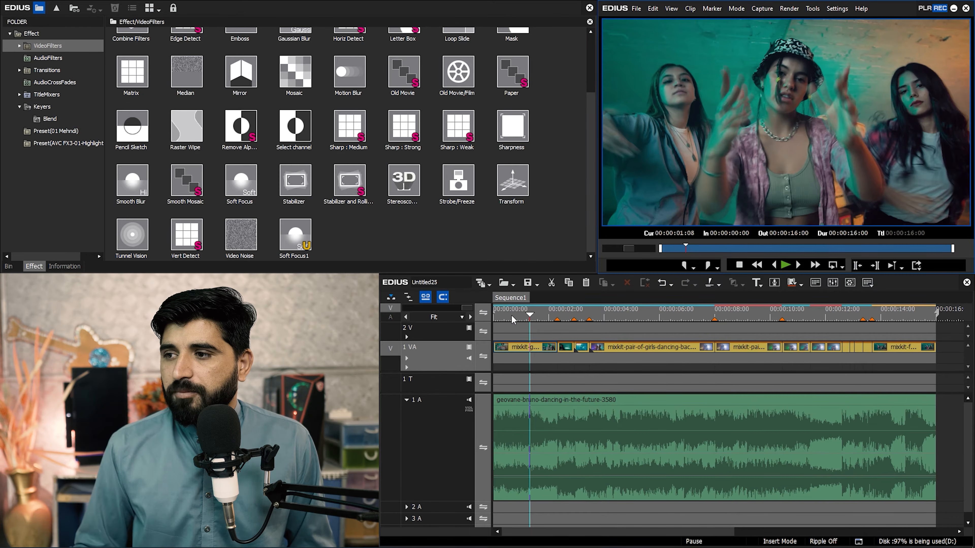
left_click(494, 317)
key("space")
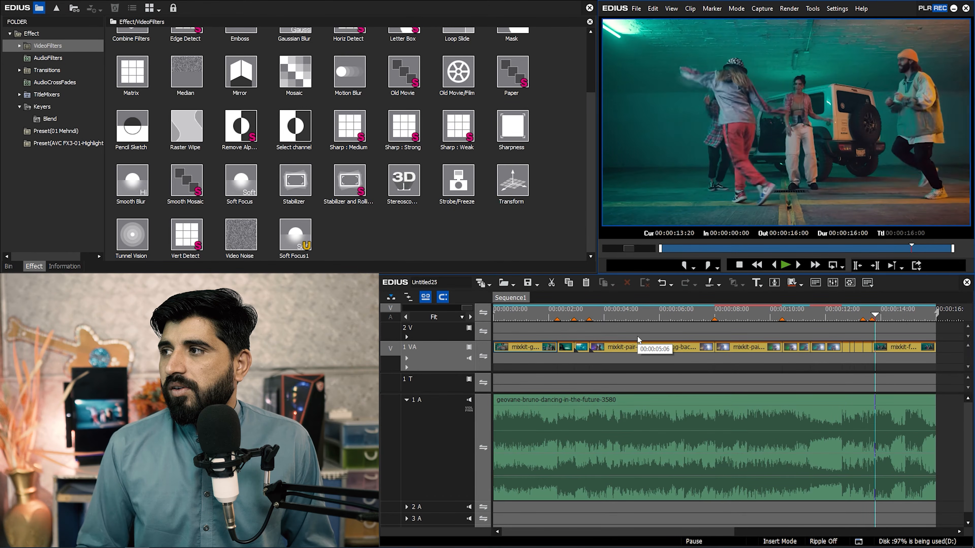
Step: Select the long back-to-back dancers clip at about 00:00:05:17 and show the filters applied to it
left_click(668, 317)
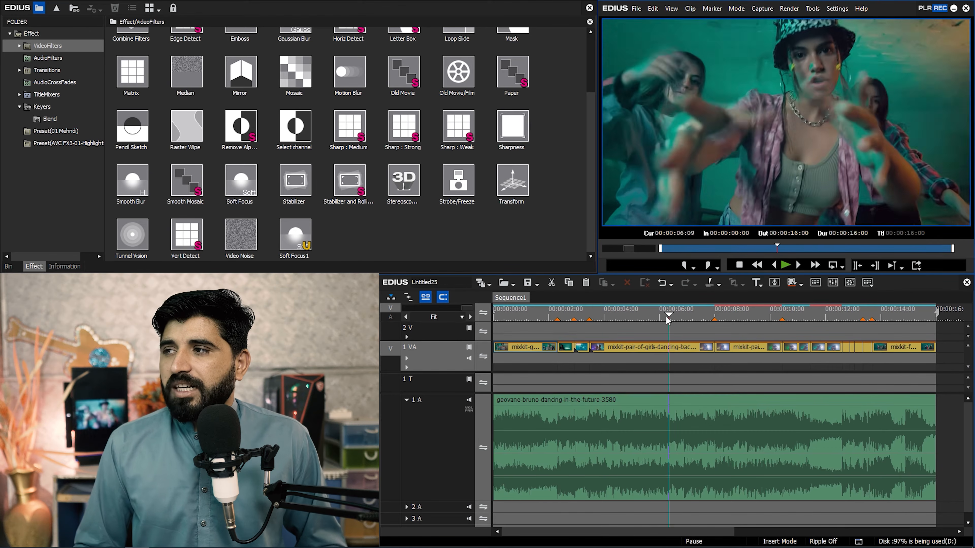
left_click(650, 318)
left_click(659, 350)
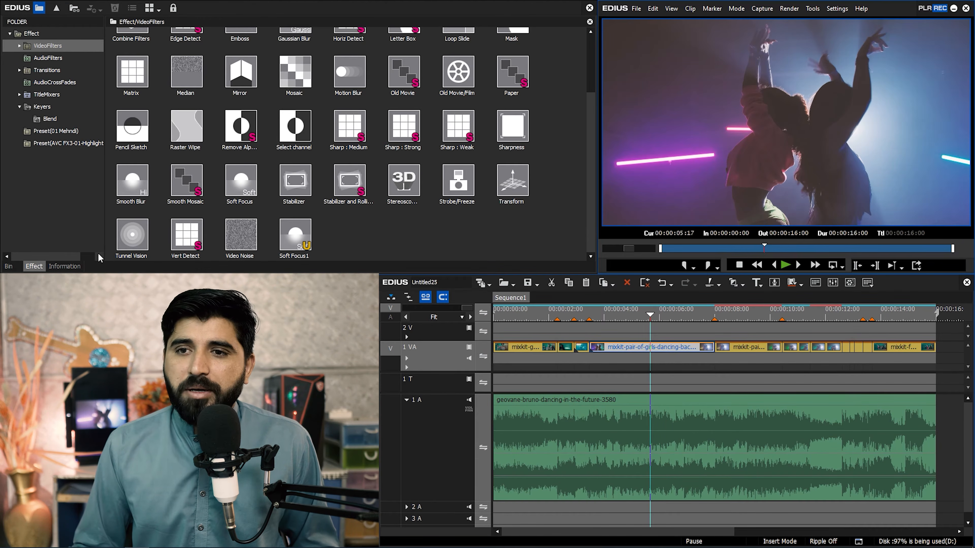
left_click(64, 267)
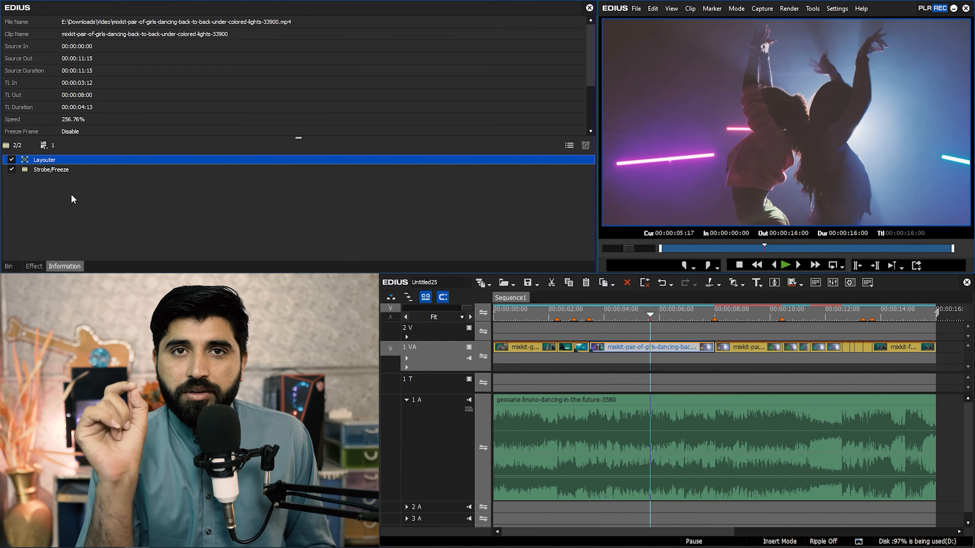
Step: Play the sequence from about 00:00:08 and check the filters on the short clip starting at 00:00:10:11
left_click_drag(745, 318, 646, 316)
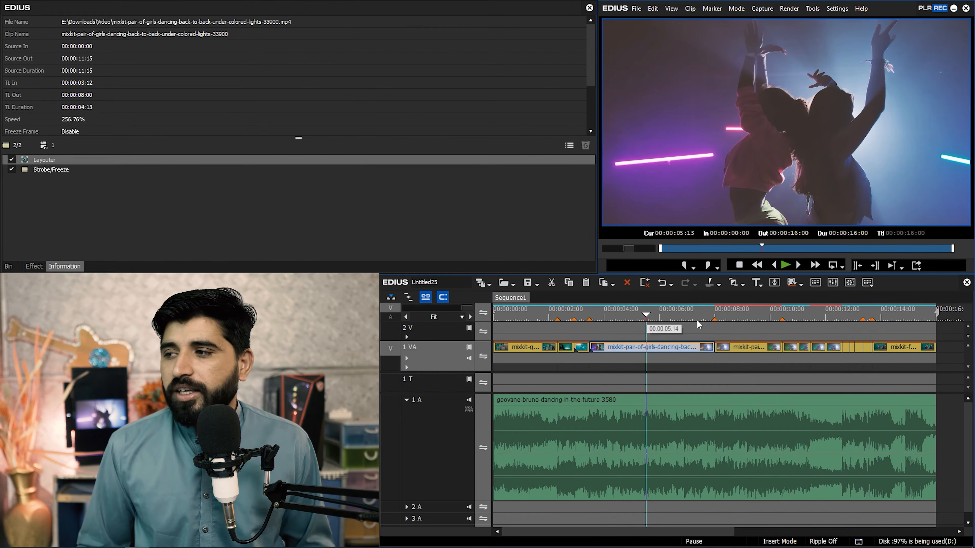
left_click(733, 313)
key("space")
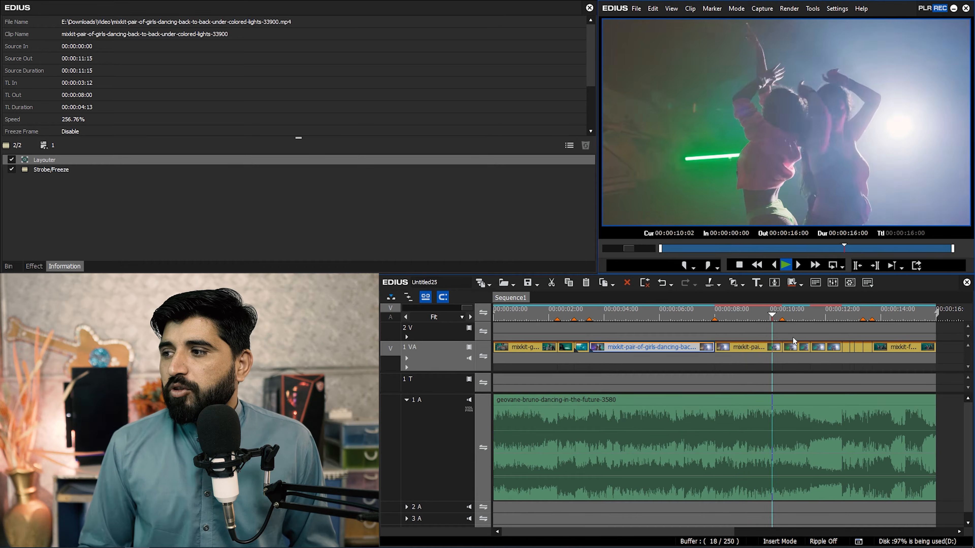
left_click(799, 349)
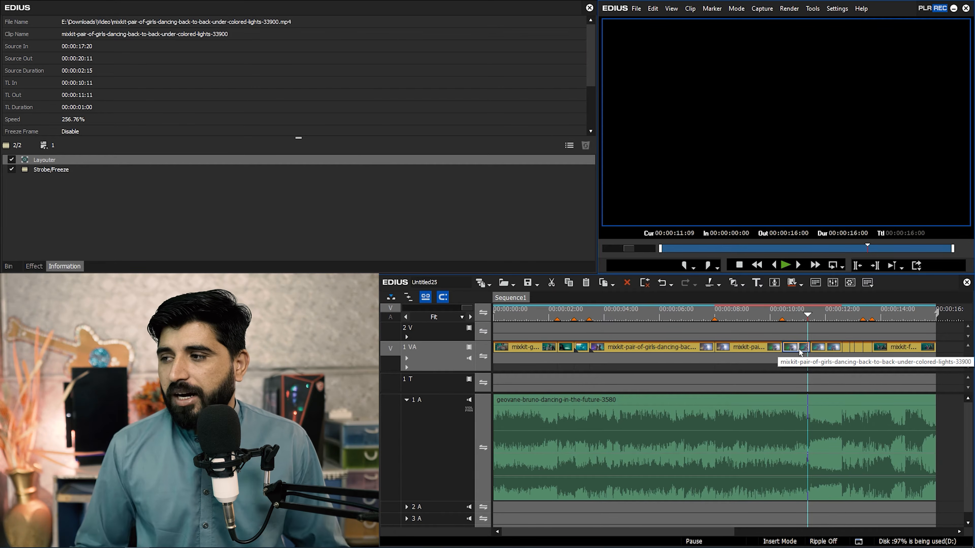
Step: Delete the Strobe/Freeze filter from the long back-to-back dancers clip and preview the clip
left_click(753, 345)
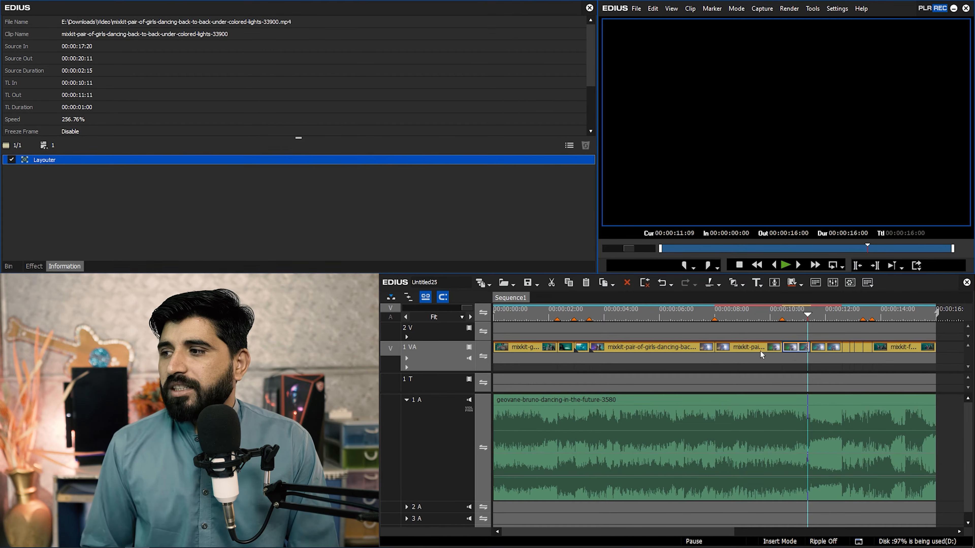
left_click_drag(245, 236, 133, 163)
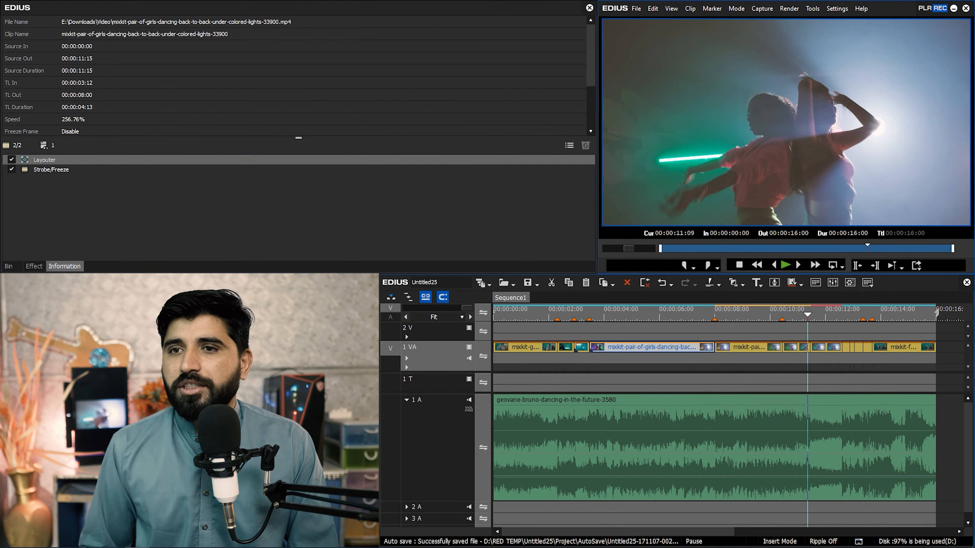
left_click_drag(177, 213, 6, 127)
key("Delete")
left_click(606, 316)
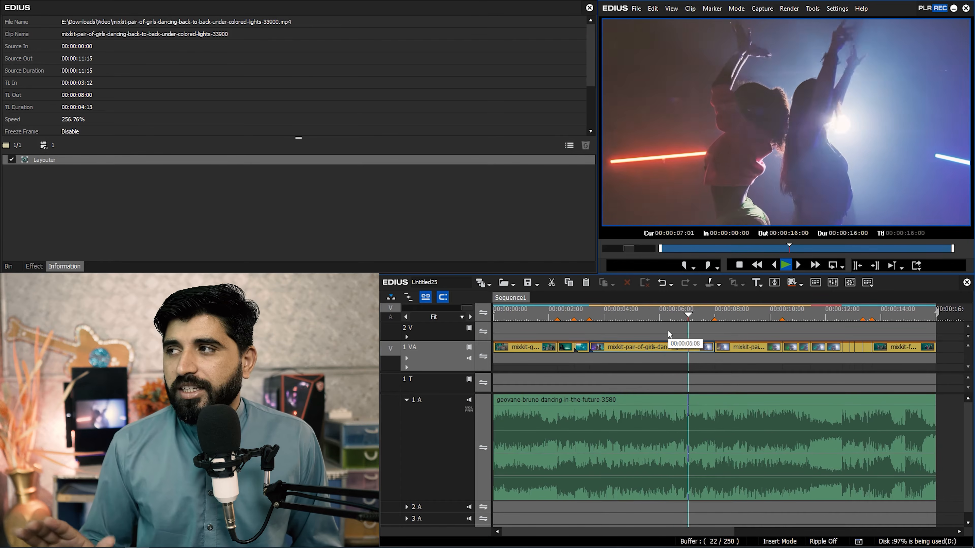
left_click(654, 315)
Step: Apply the Strobe/Freeze video filter to the long back-to-back dancers clip
left_click(35, 266)
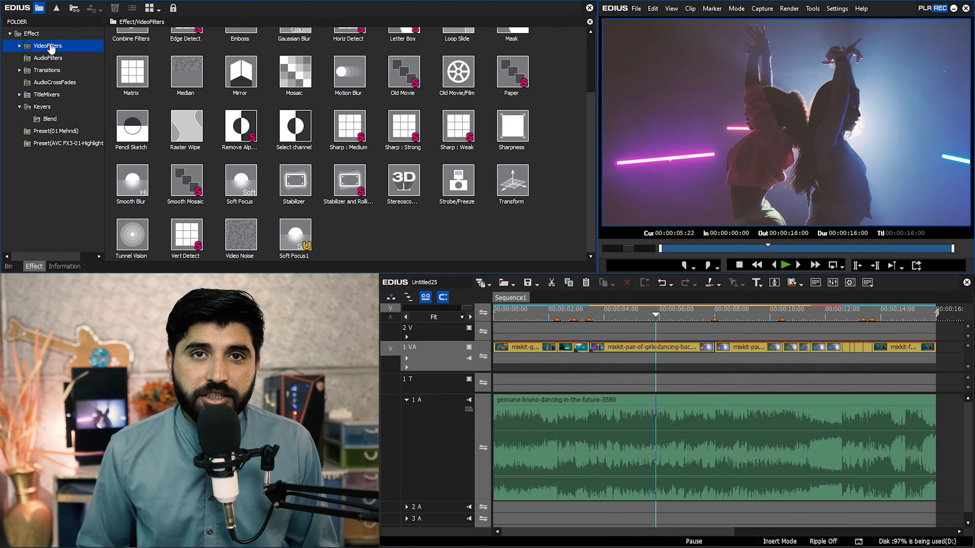
left_click(421, 251)
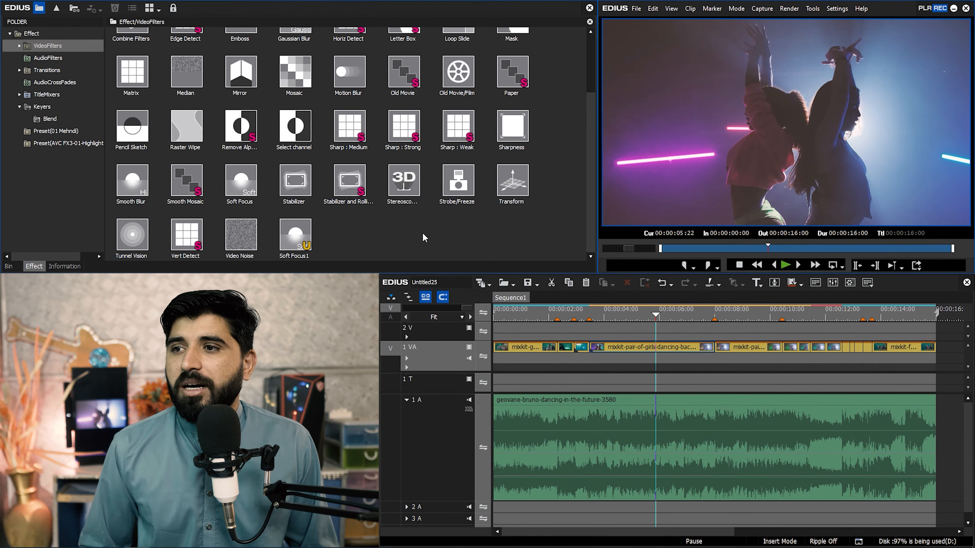
left_click(452, 191)
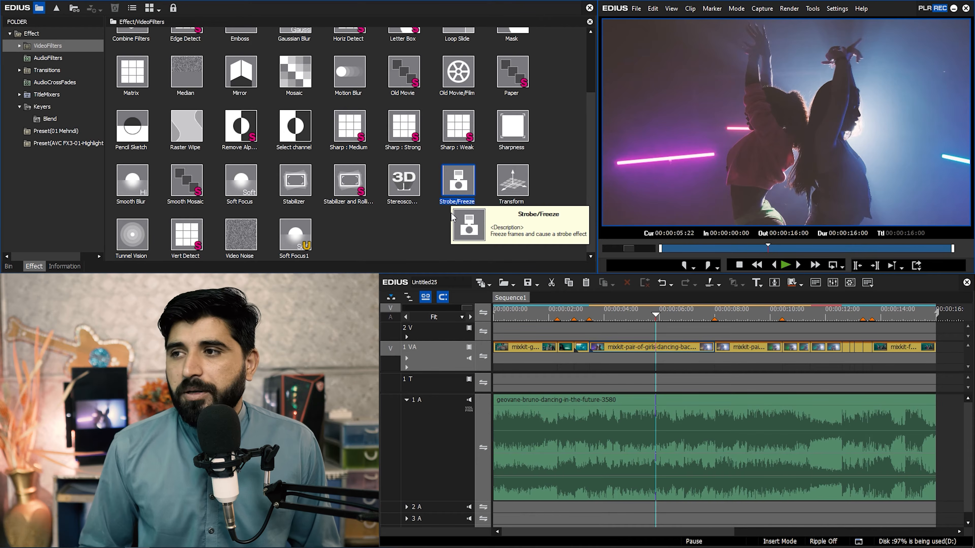
left_click_drag(461, 189, 655, 346)
left_click(654, 345)
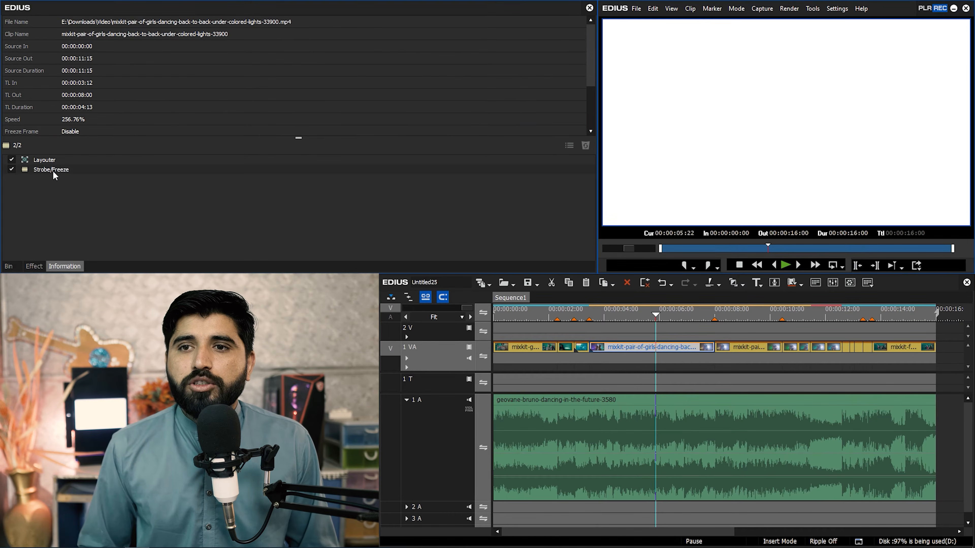
Step: Examine the Interval and Duration settings of the clip's Strobe/Freeze filter and close them without changes
double_click(55, 170)
left_click_drag(79, 23, 394, 78)
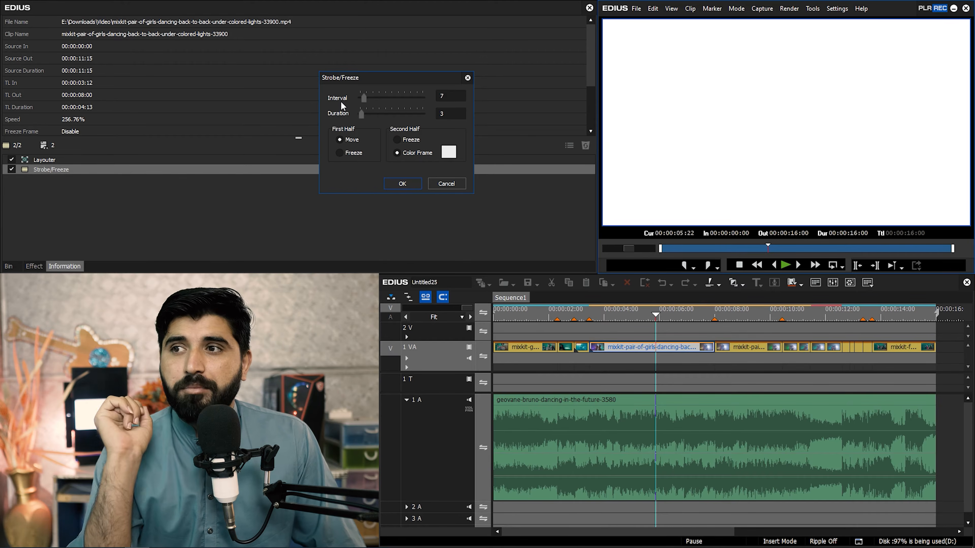
left_click(456, 189)
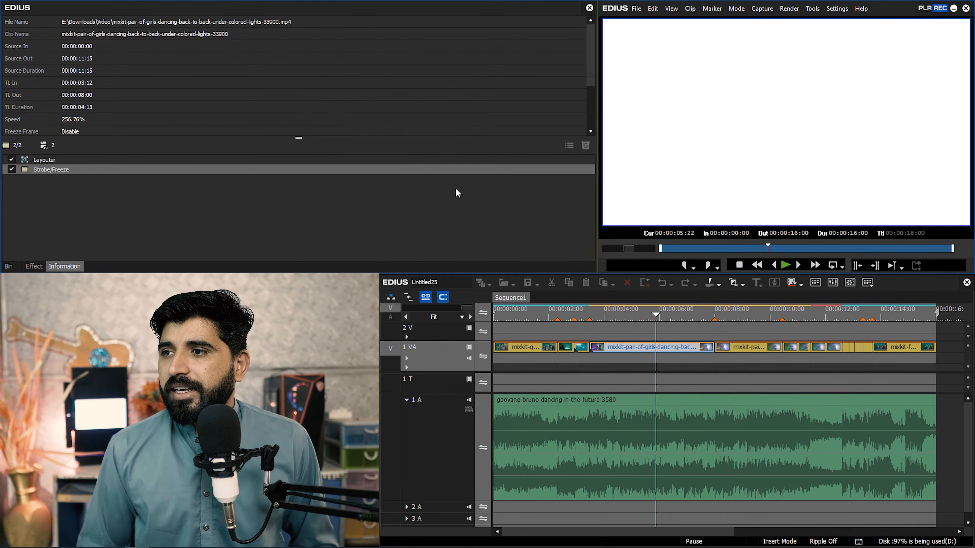
Step: Disable the Strobe/Freeze filter on the clip and play the clip from its start at 00:00:03:12
left_click(602, 314)
key("a")
scroll(629, 330, "up", 4)
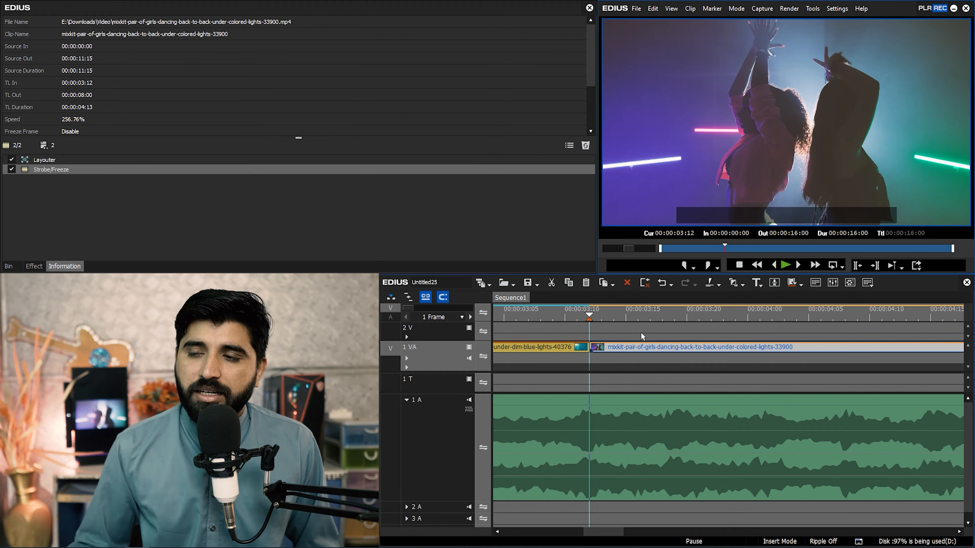
left_click(11, 169)
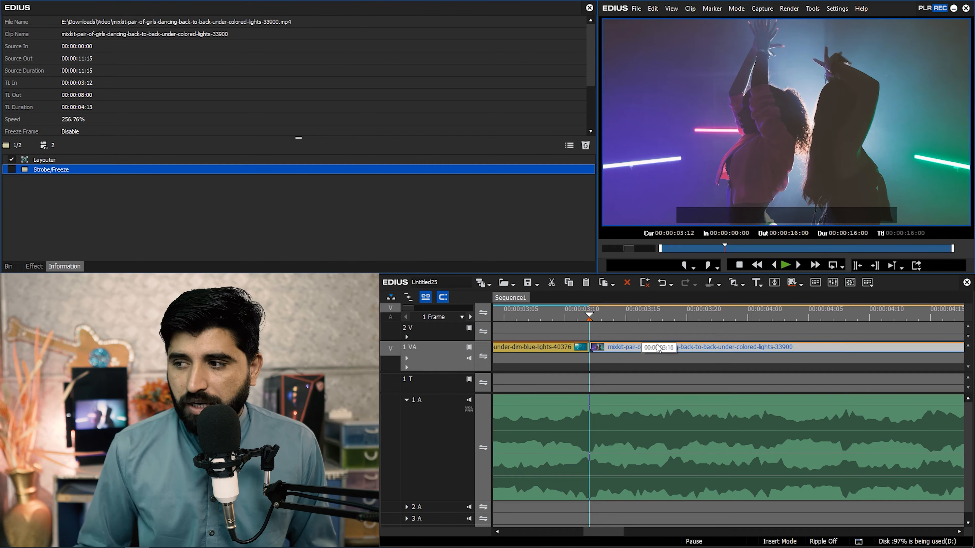
key("space")
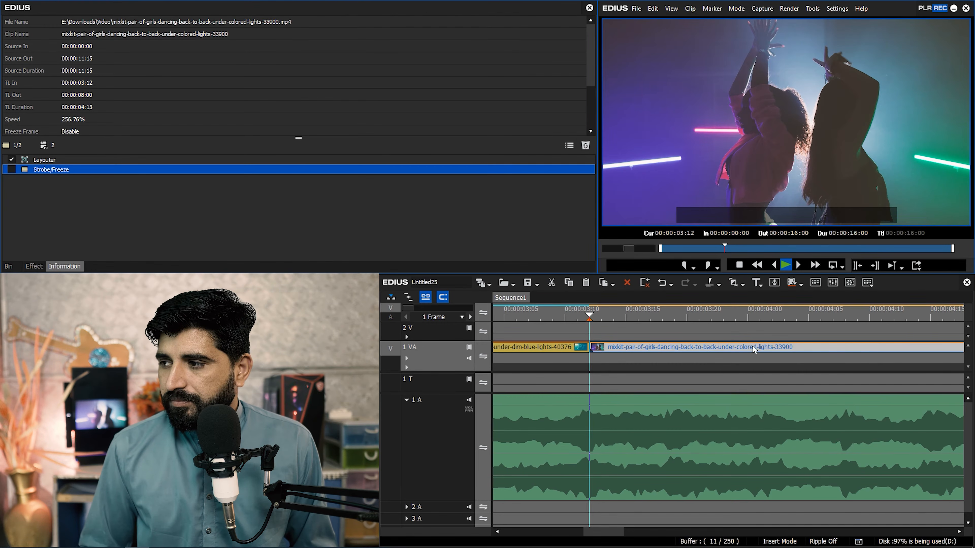
left_click_drag(618, 317, 589, 316)
key("space")
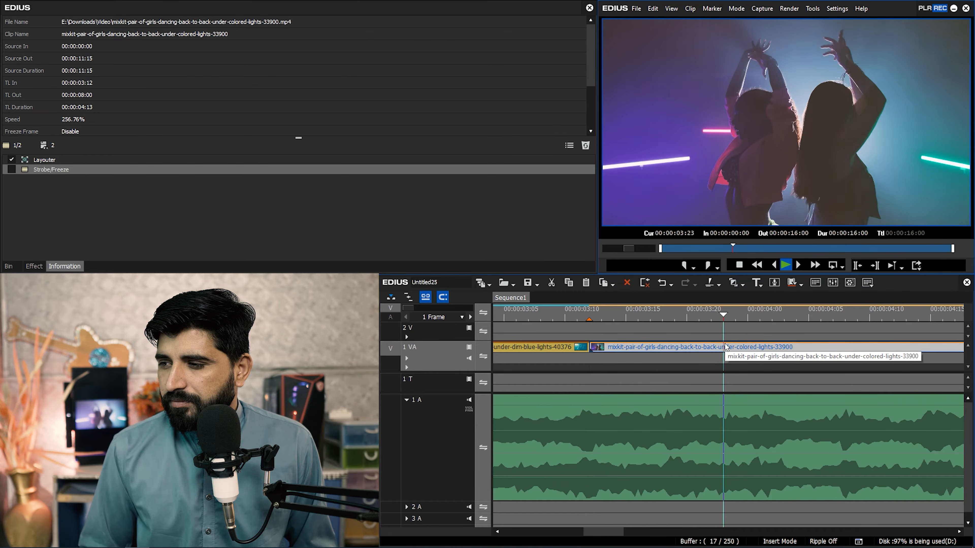
left_click(667, 313)
left_click(672, 316)
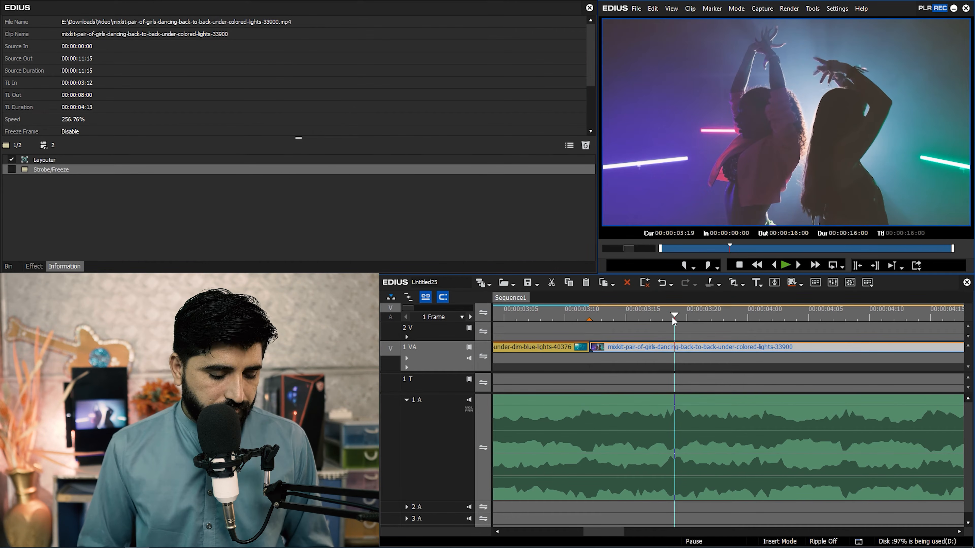
key("ctrl+v")
key("ctrl+z")
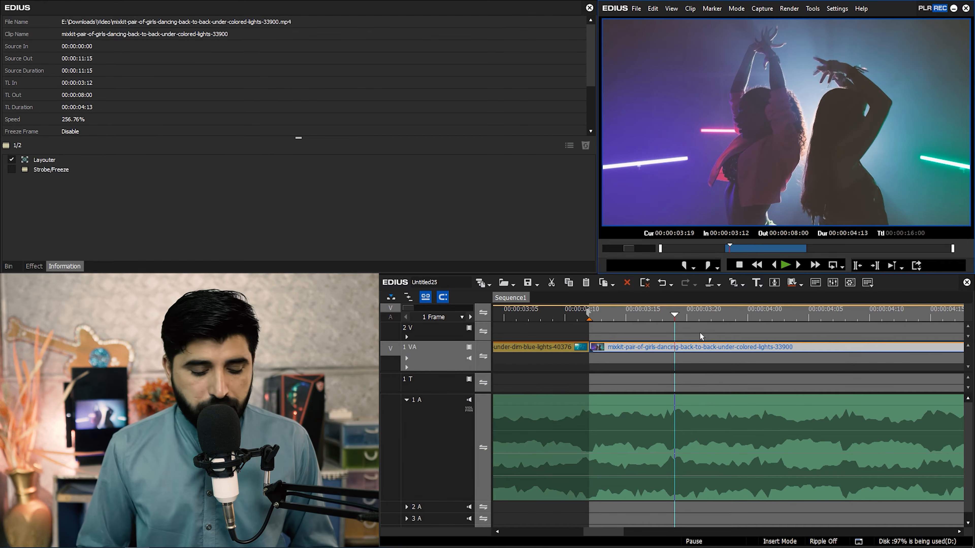
key("m")
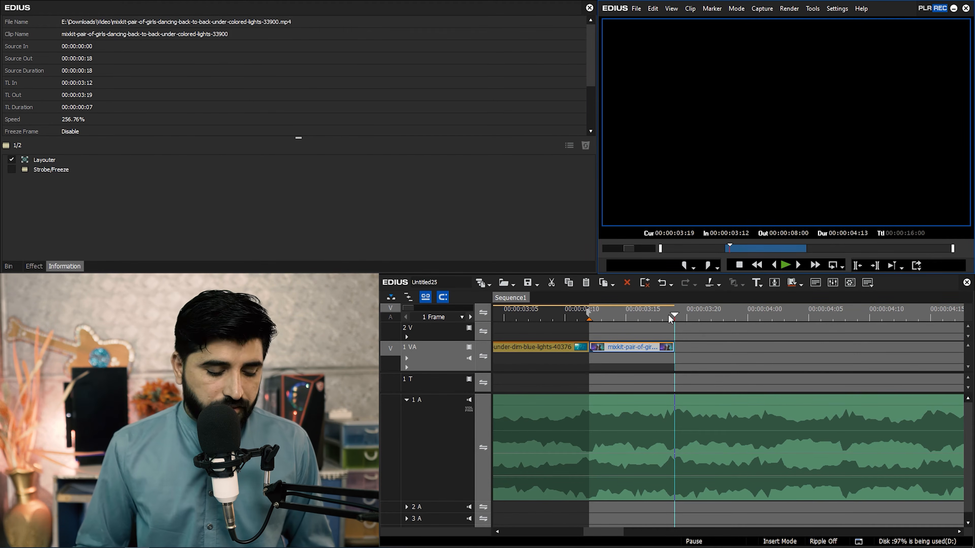
key("ctrl+z")
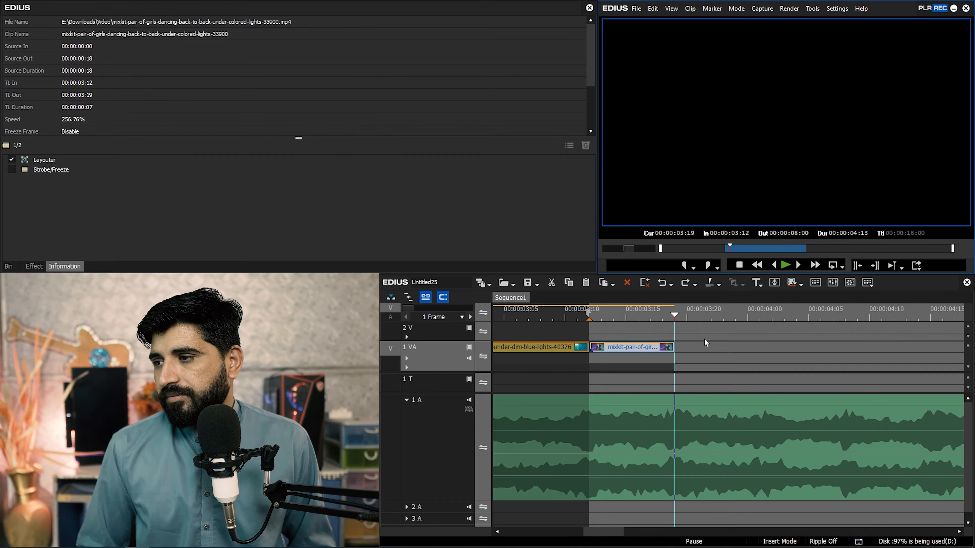
left_click_drag(654, 313, 706, 316)
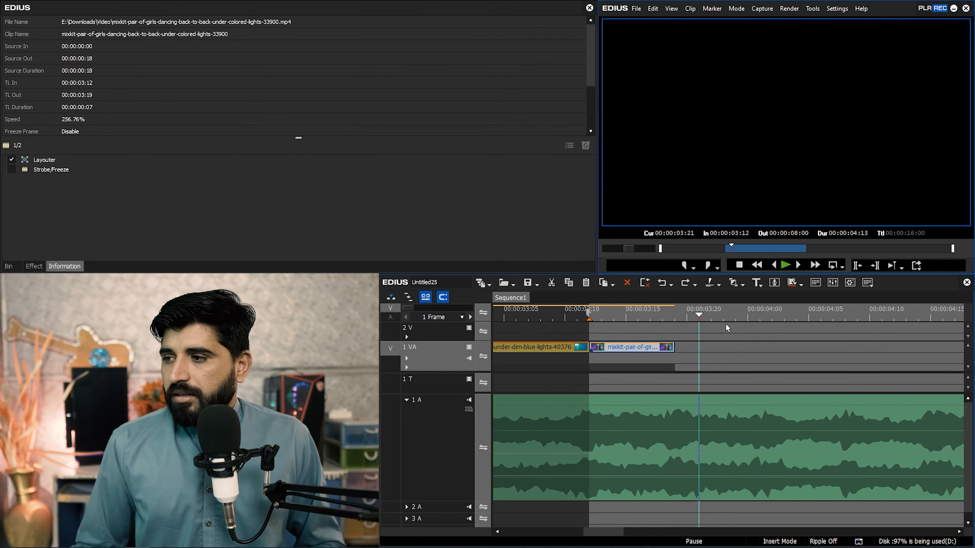
key("ctrl+z")
Step: Add sequence markers at 00:00:03:19 and 00:00:04:01, playing from just before the clip's start
key("v")
left_click_drag(648, 312, 577, 315)
key("space")
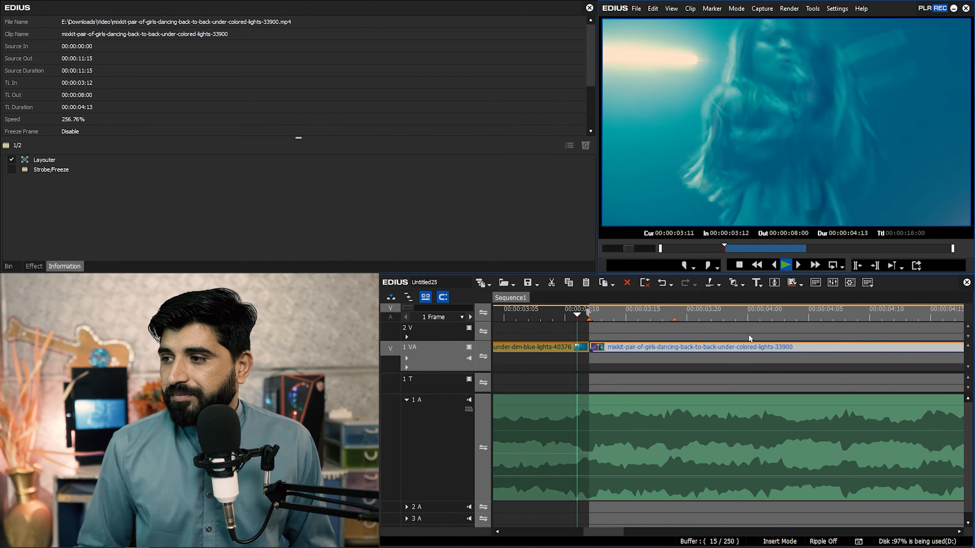
left_click(760, 315)
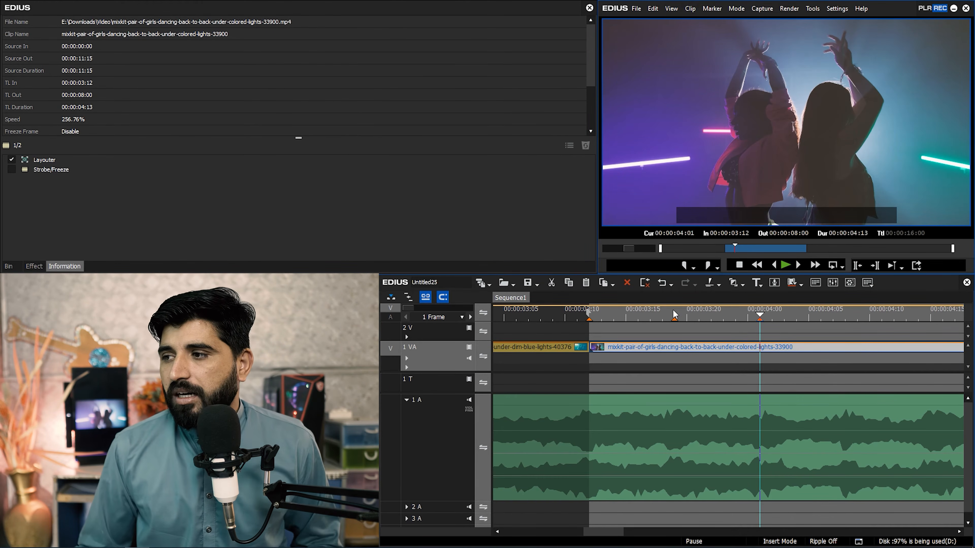
Step: Step frame by frame from the clip's start across the two markers to count the spacing, and clear both markers
left_click_drag(608, 318, 591, 317)
left_click(667, 366)
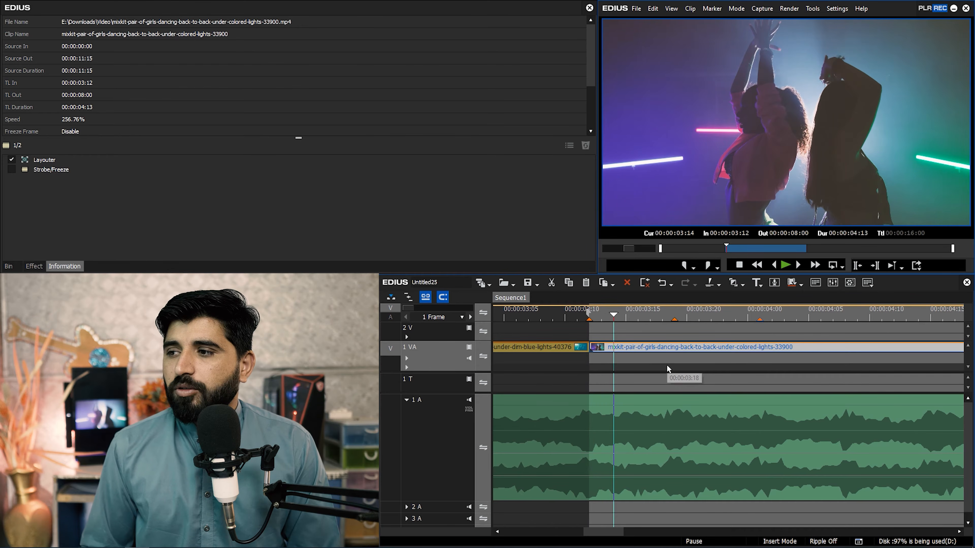
key("Right")
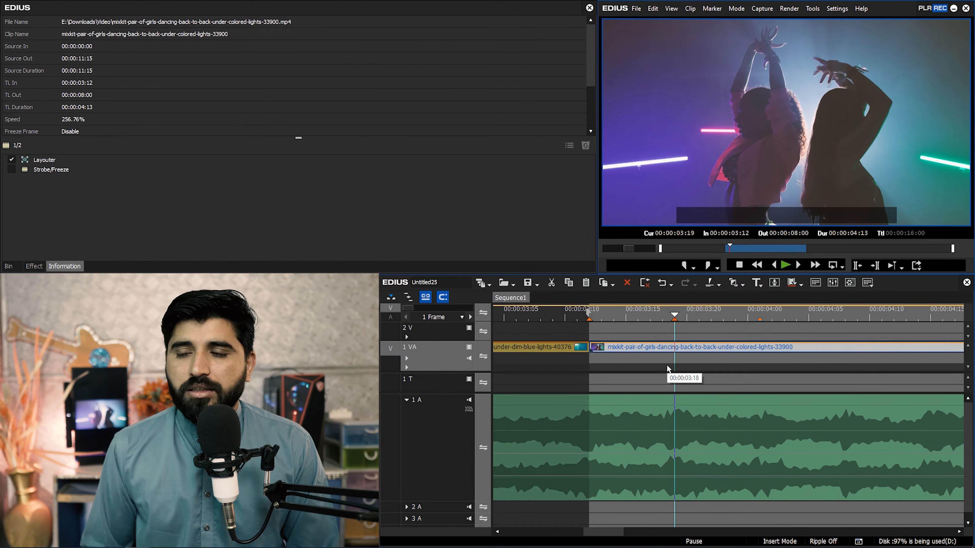
key("Right")
key("Right")
key("Right")
key("Right")
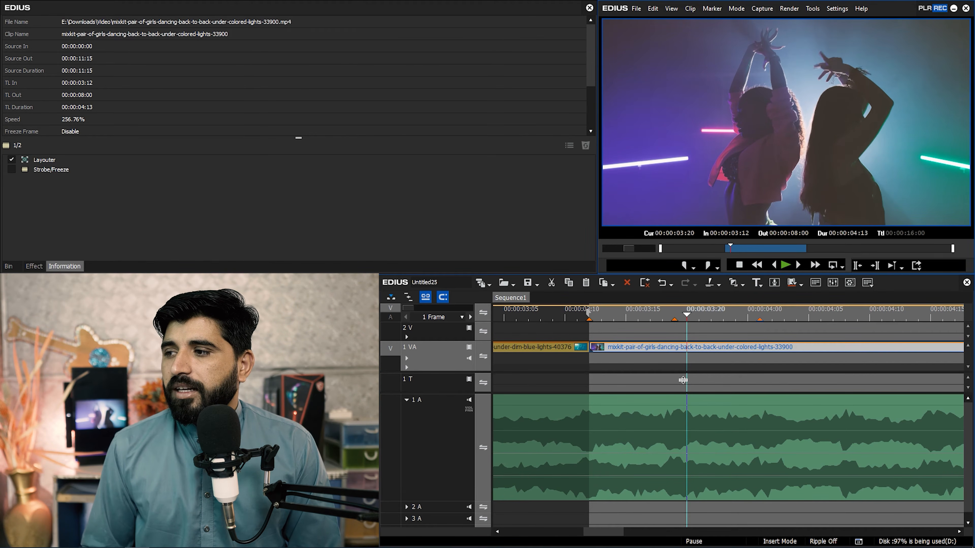
key("Right")
key("Right")
key("Right")
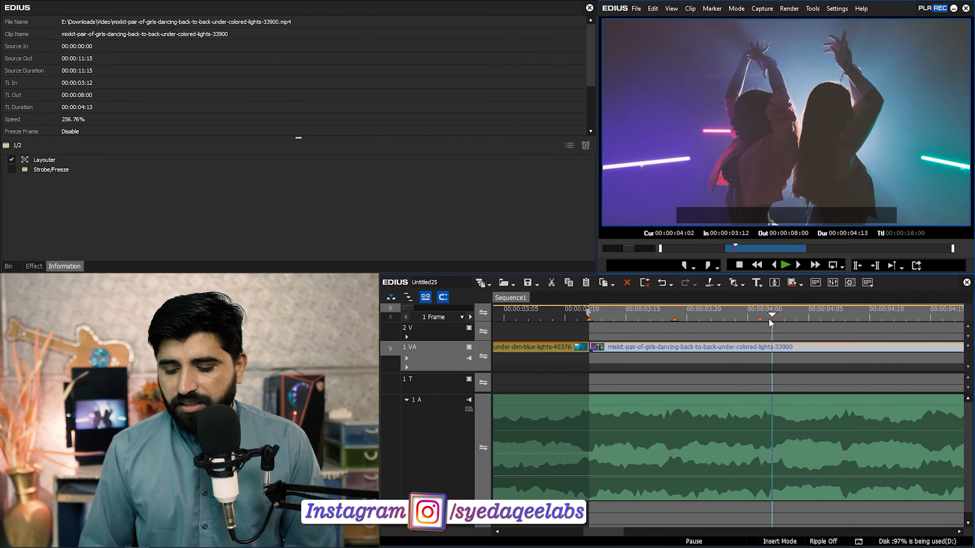
key("Right")
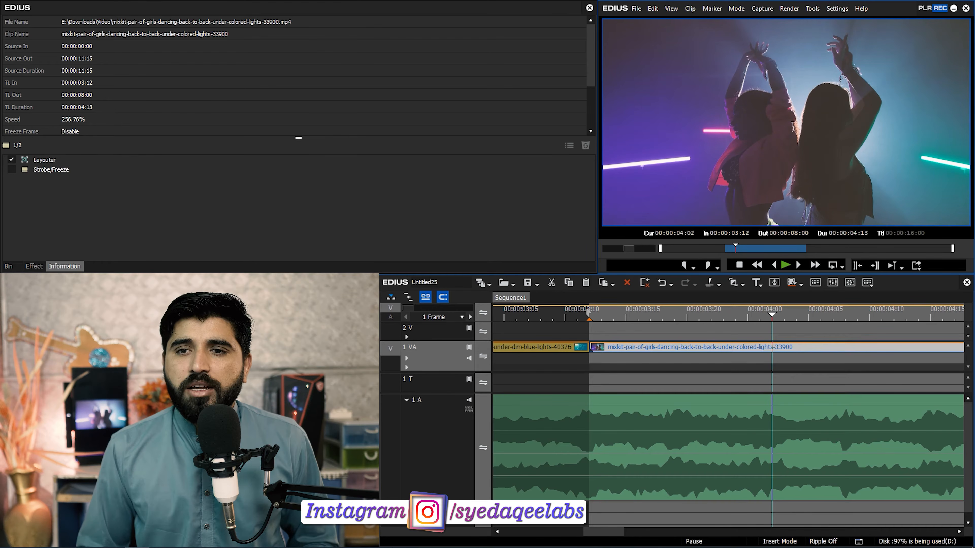
Step: Enable the clip's Strobe/Freeze filter with a Duration of 1 and a black color frame for the second half
left_click(11, 169)
double_click(52, 168)
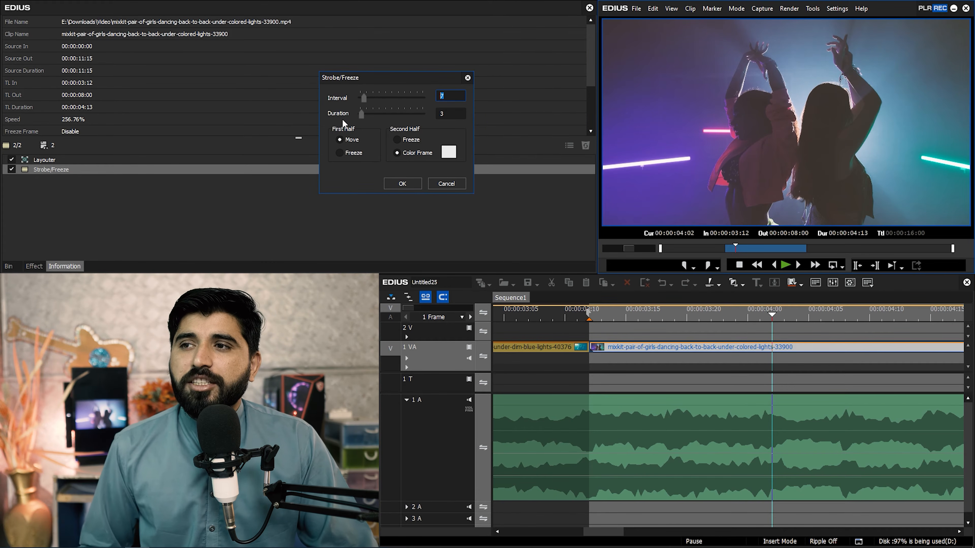
key("Tab")
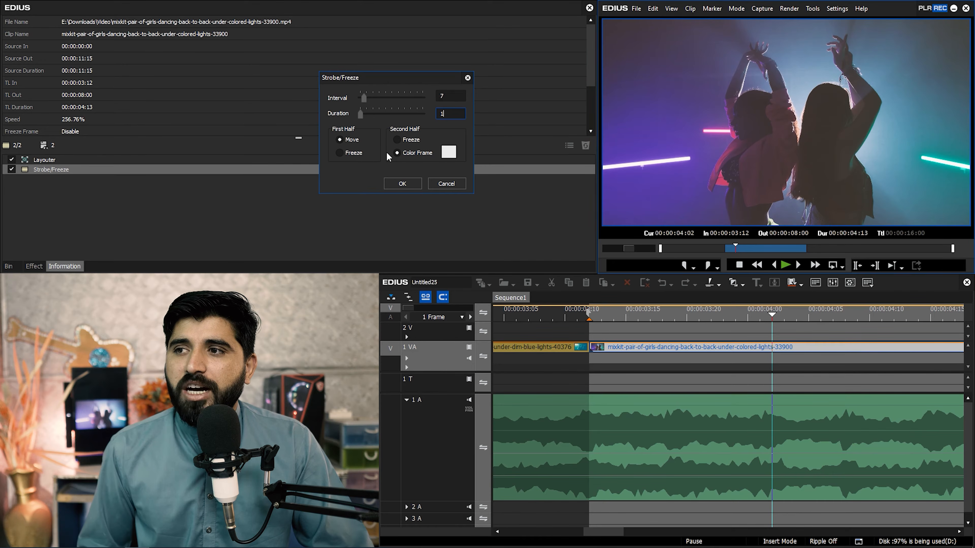
left_click(448, 154)
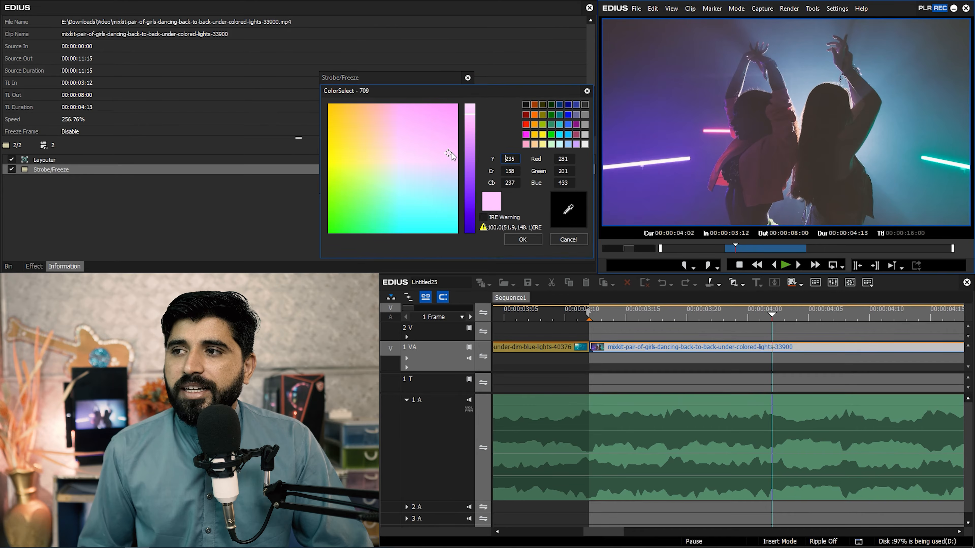
left_click(526, 106)
left_click(517, 239)
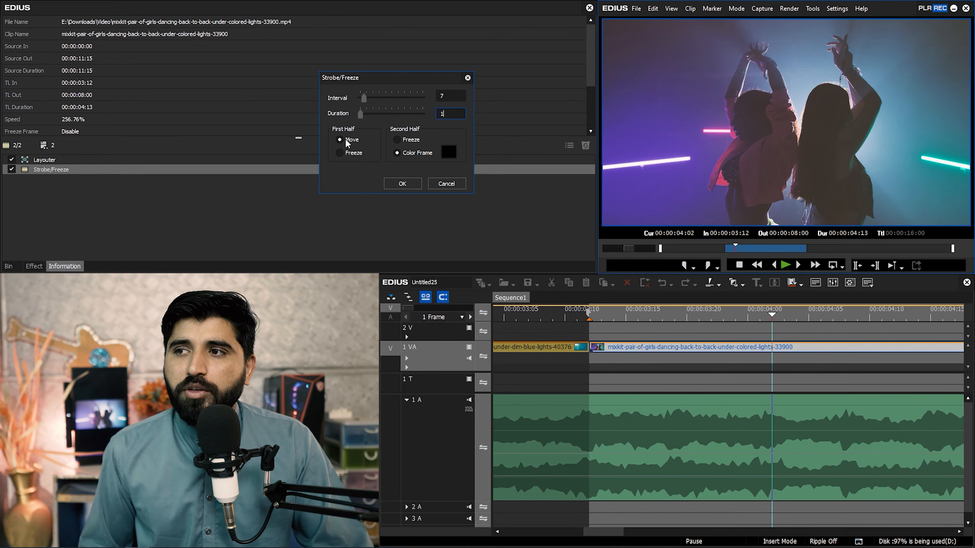
left_click(406, 182)
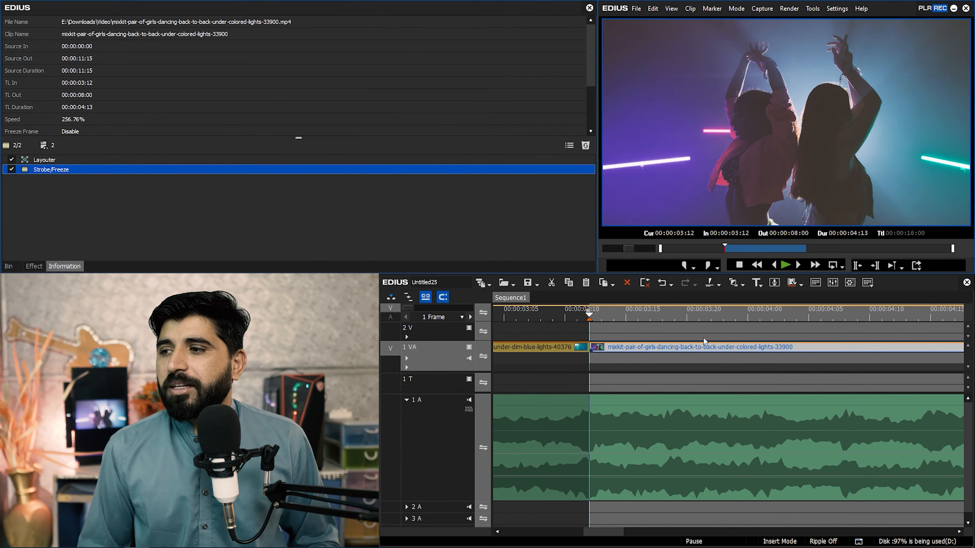
Step: Play the sequence from just before the clip to check the timing of the black strobe flashes
left_click(518, 314)
key("space")
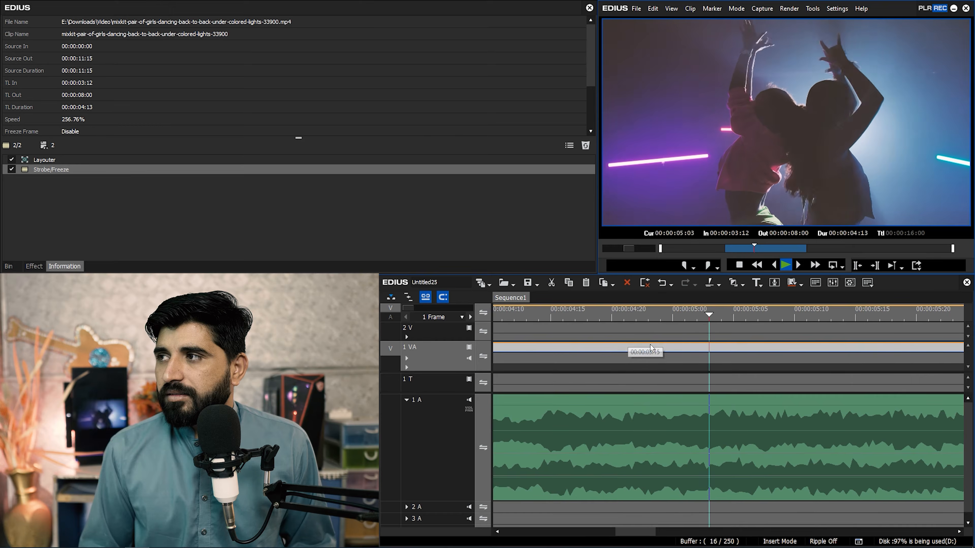
scroll(627, 340, "down", 2)
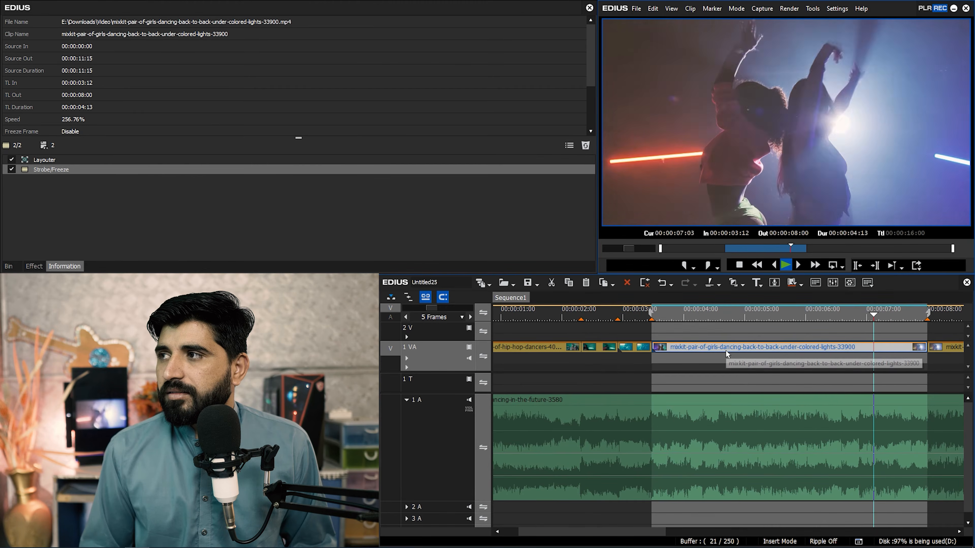
Step: Set the Strobe/Freeze filter's Interval to 6 and play the clip from its start at 00:00:03:12
double_click(123, 170)
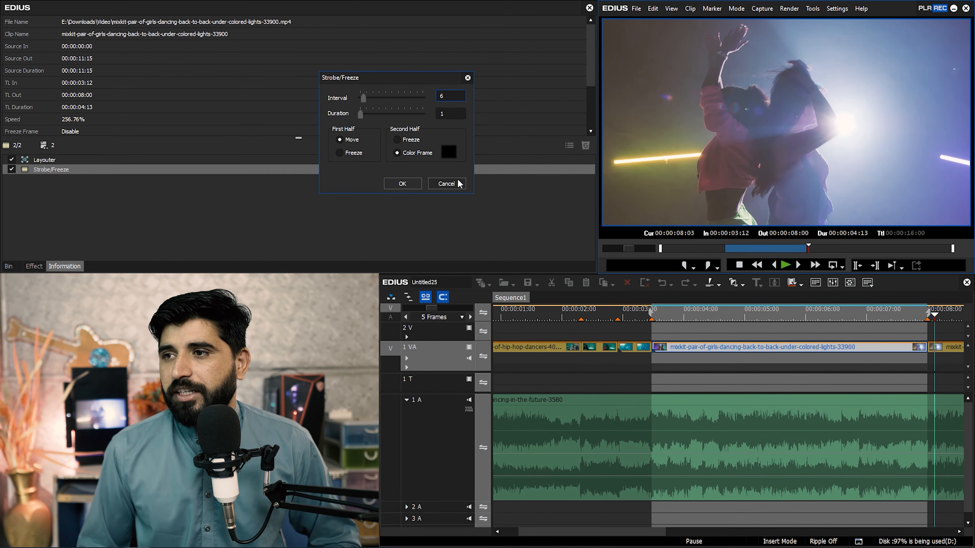
left_click(404, 184)
key("a")
key("a")
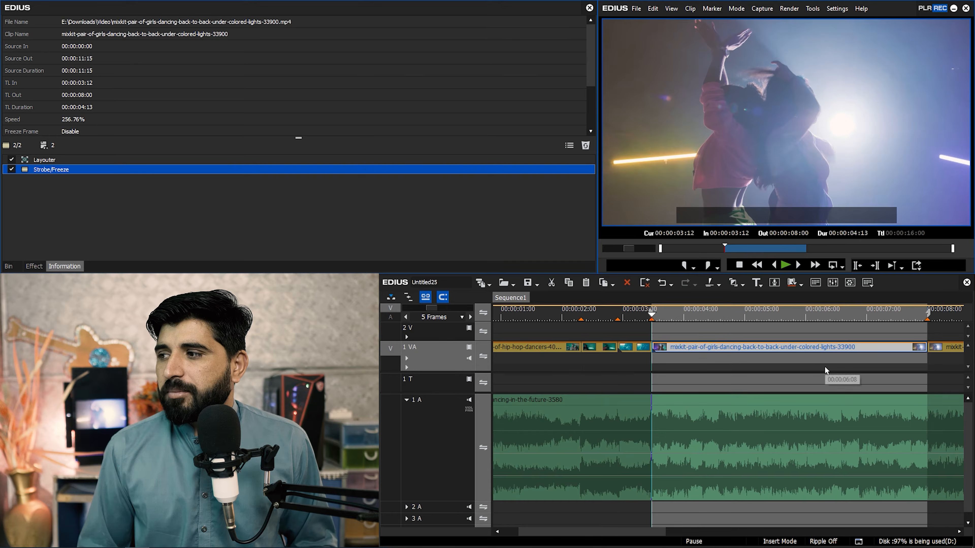
key("space")
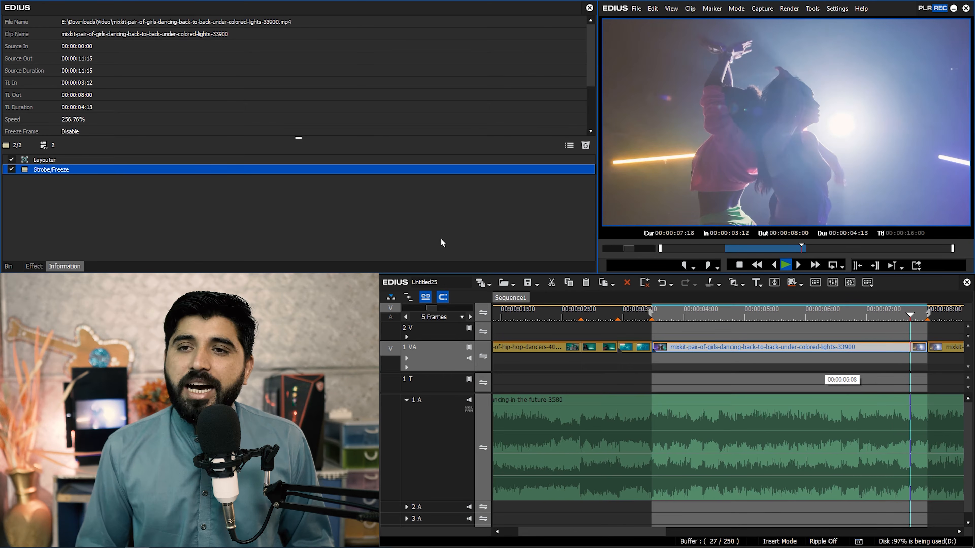
Step: Set the First Half of the clip's Strobe/Freeze filter to Freeze and play from just before the clip
double_click(153, 174)
left_click_drag(361, 79, 428, 55)
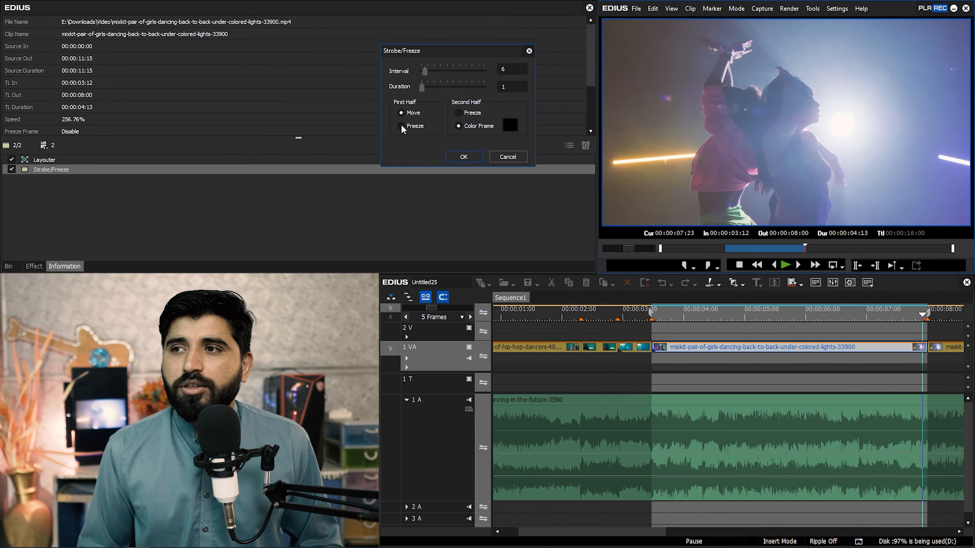
left_click(468, 159)
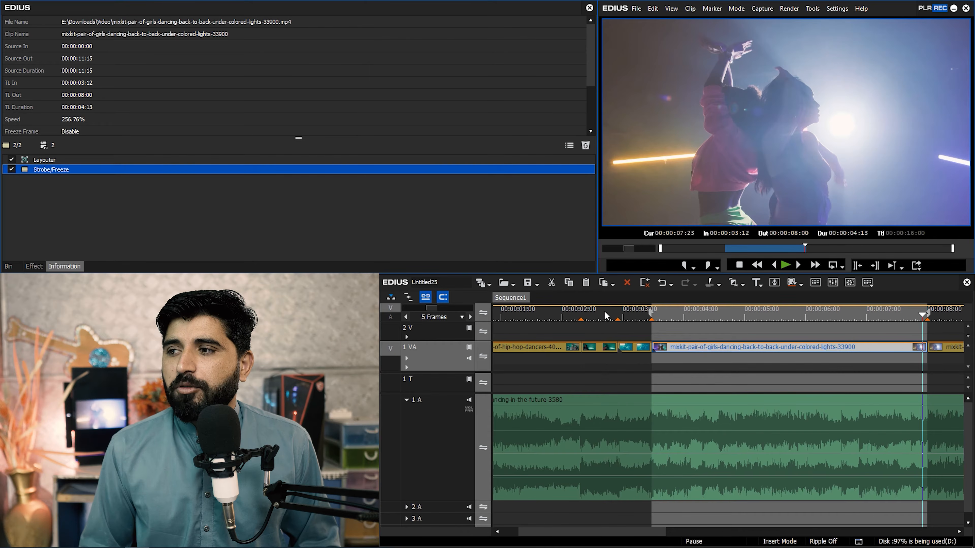
left_click(617, 315)
key("space")
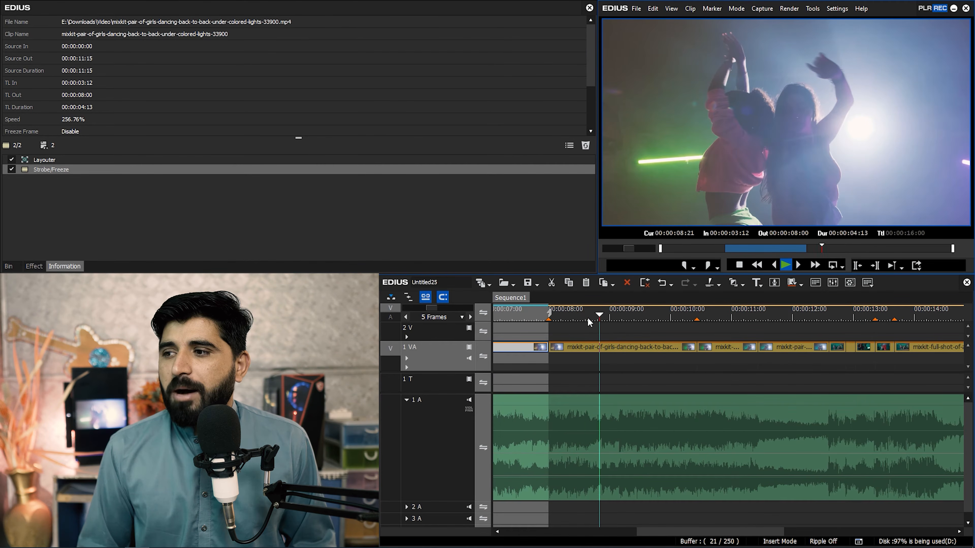
Step: Copy the Strobe/Freeze filter from this clip onto the following dance clip starting at 00:00:08:00
left_click(606, 346)
left_click(512, 345)
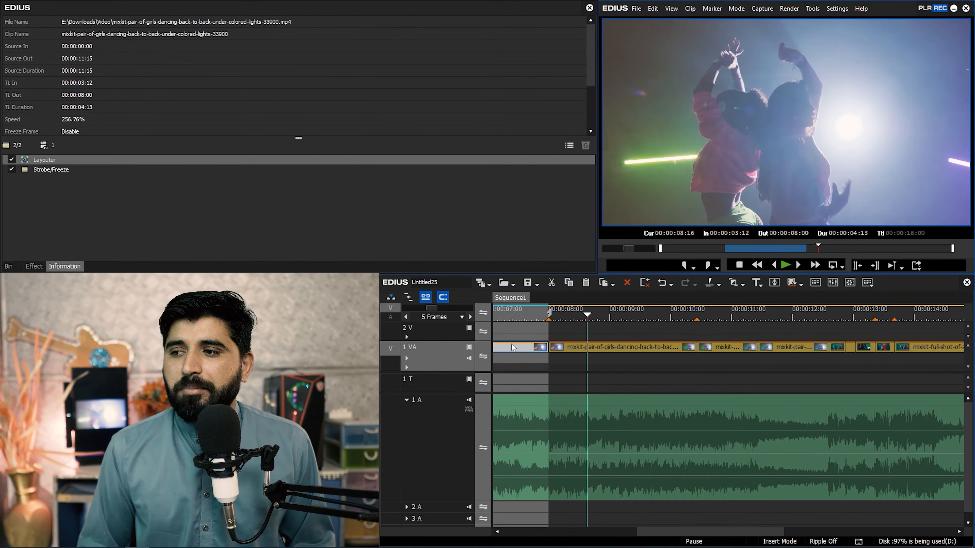
left_click(57, 171)
left_click(657, 348)
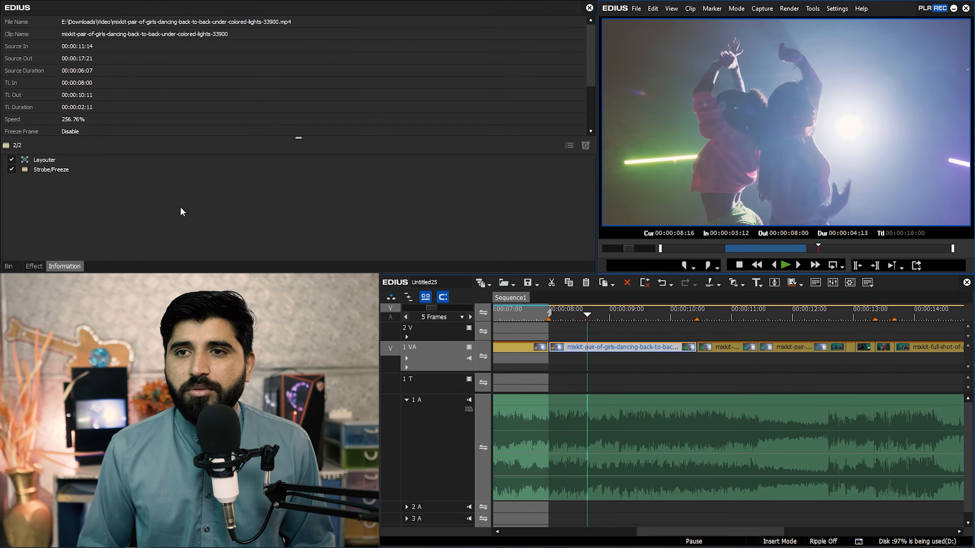
Step: Set the second clip's Strobe/Freeze Interval to 3 and First Half to Move, and preview it from 00:00:07:12
double_click(51, 169)
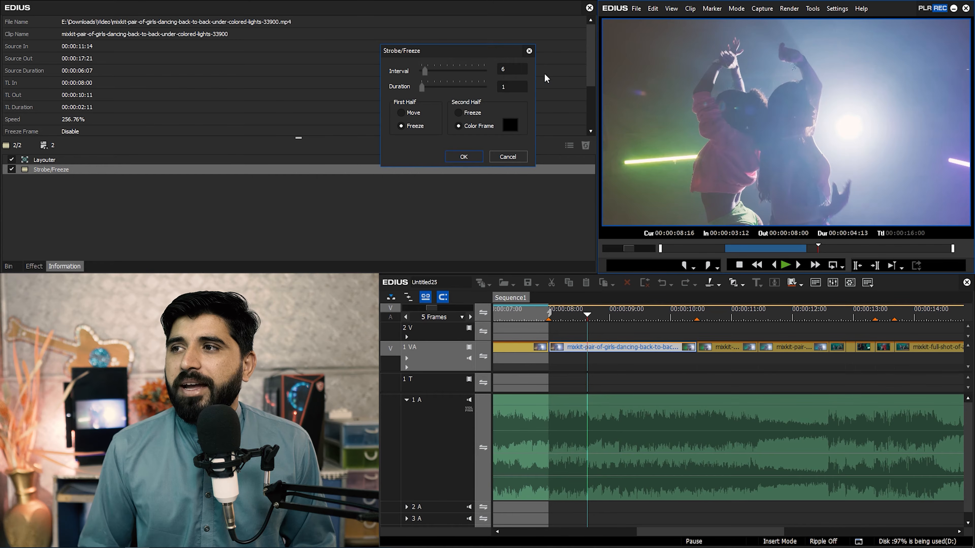
type("3")
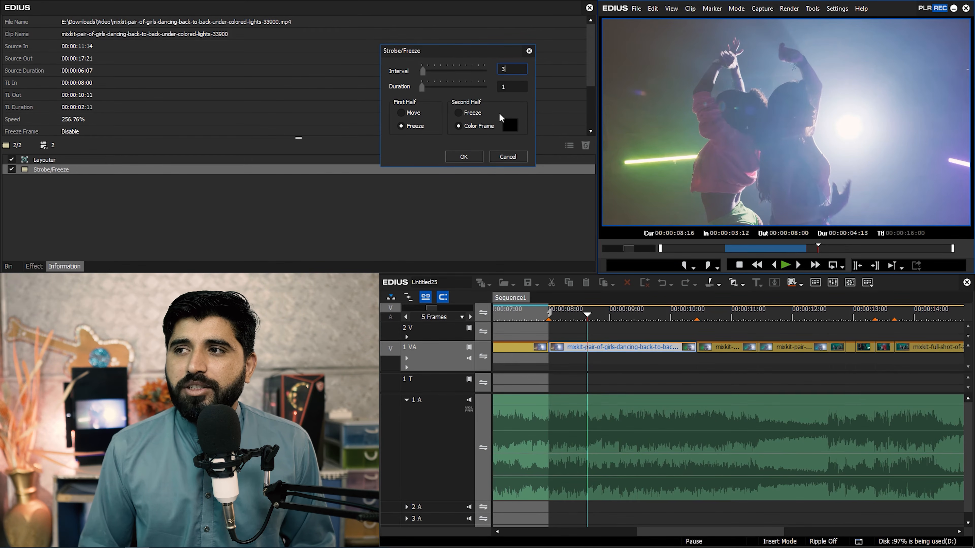
left_click(471, 159)
left_click(515, 315)
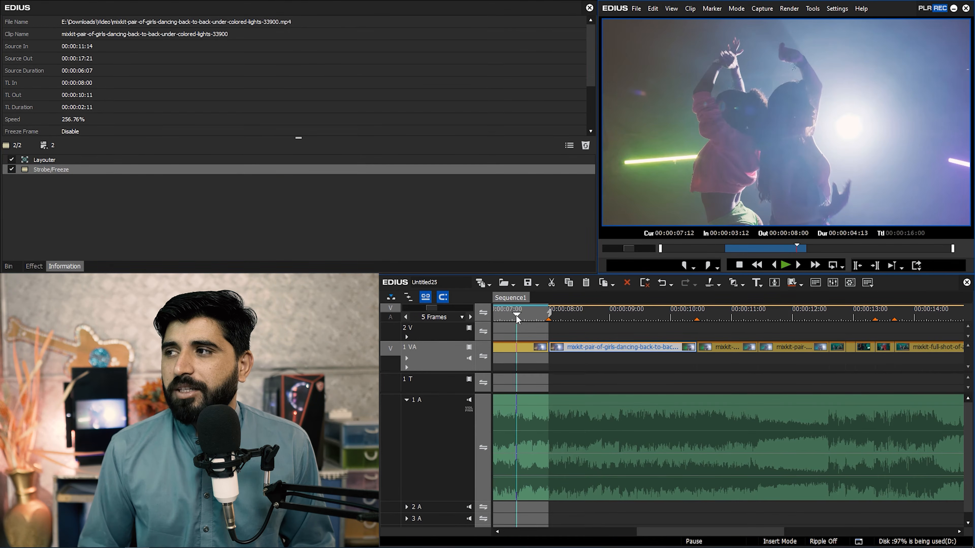
key("space")
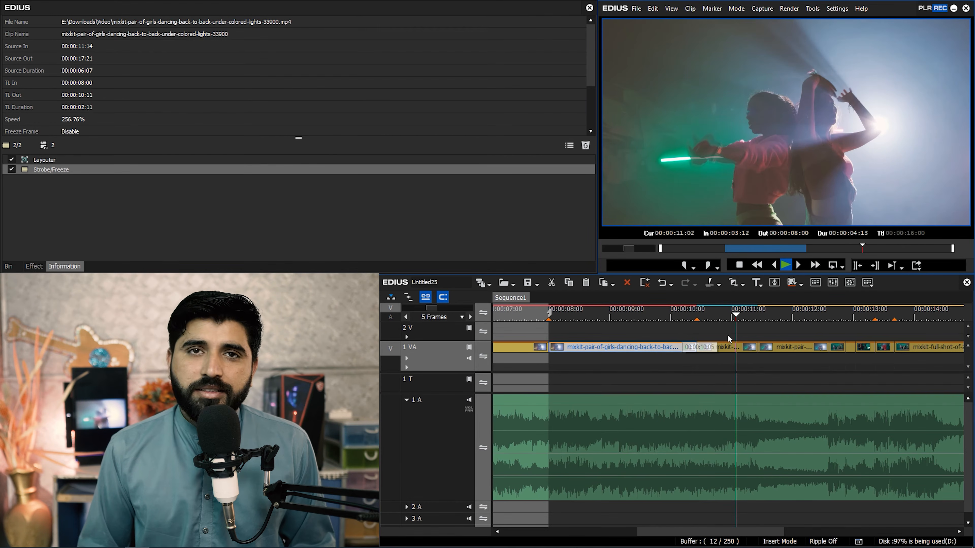
key("space")
key("space")
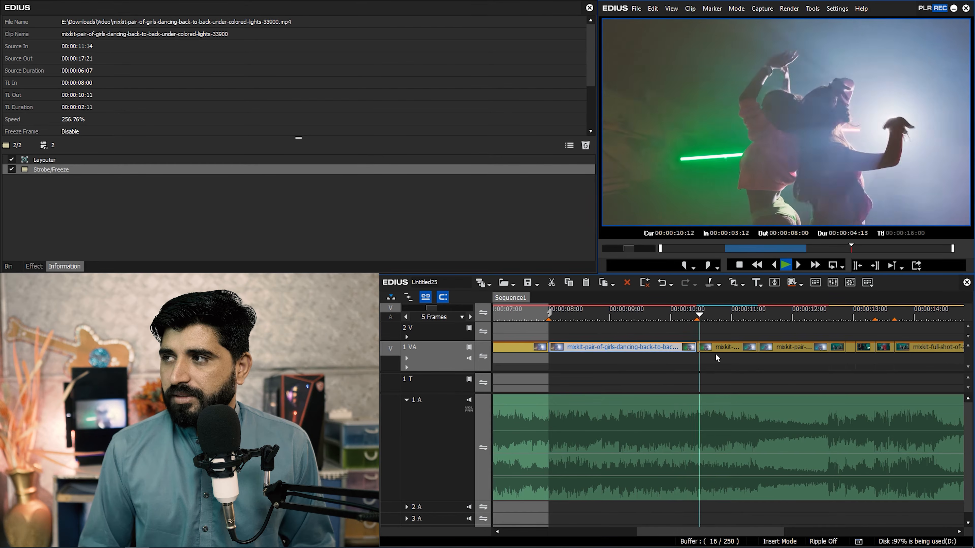
left_click(633, 314)
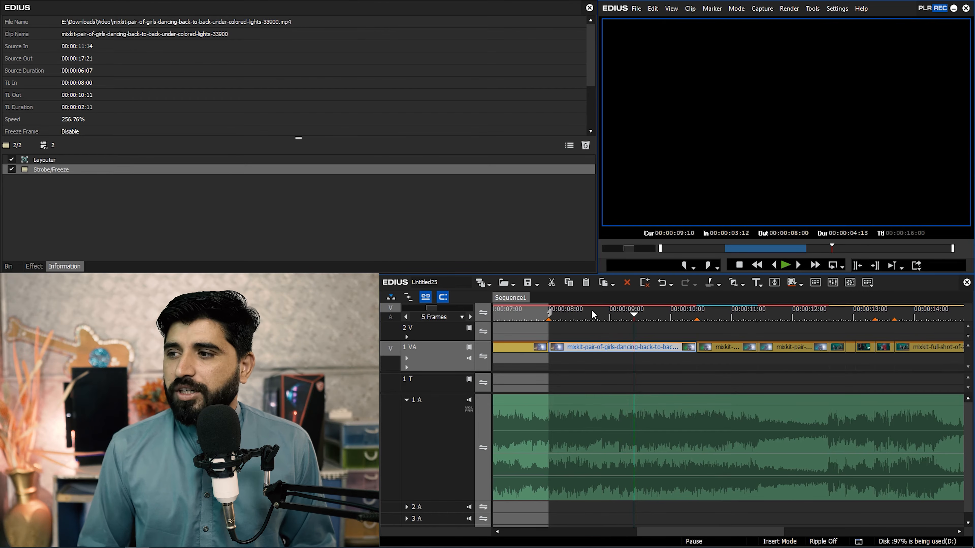
Step: Set the second clip's Strobe/Freeze Interval to 4, play it from just before 00:00:08:00, and recheck the filter settings
double_click(106, 169)
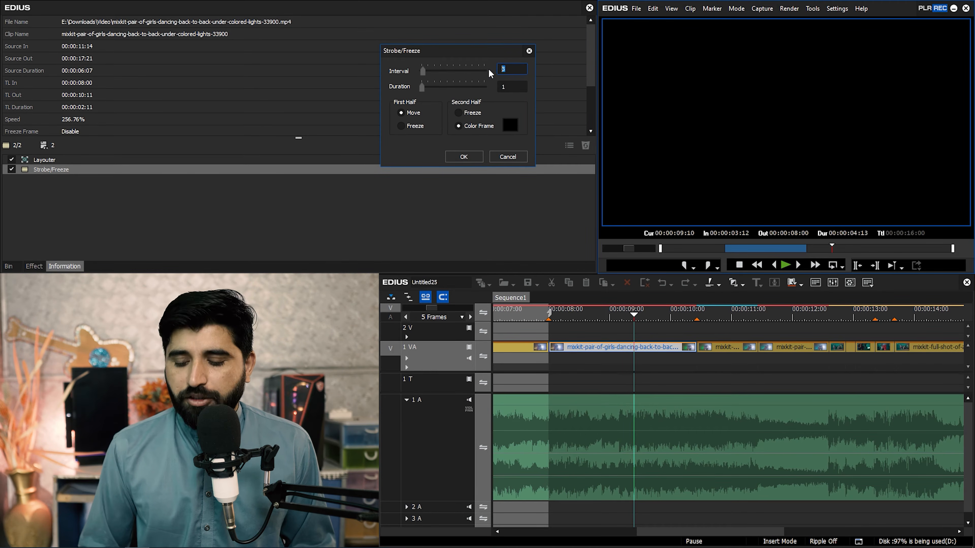
type("4")
left_click(472, 155)
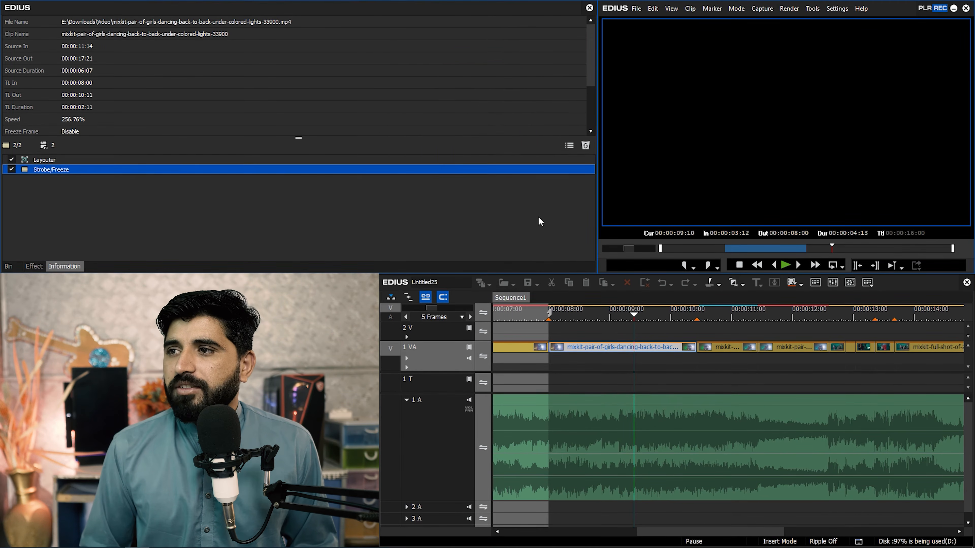
left_click(524, 314)
key("space")
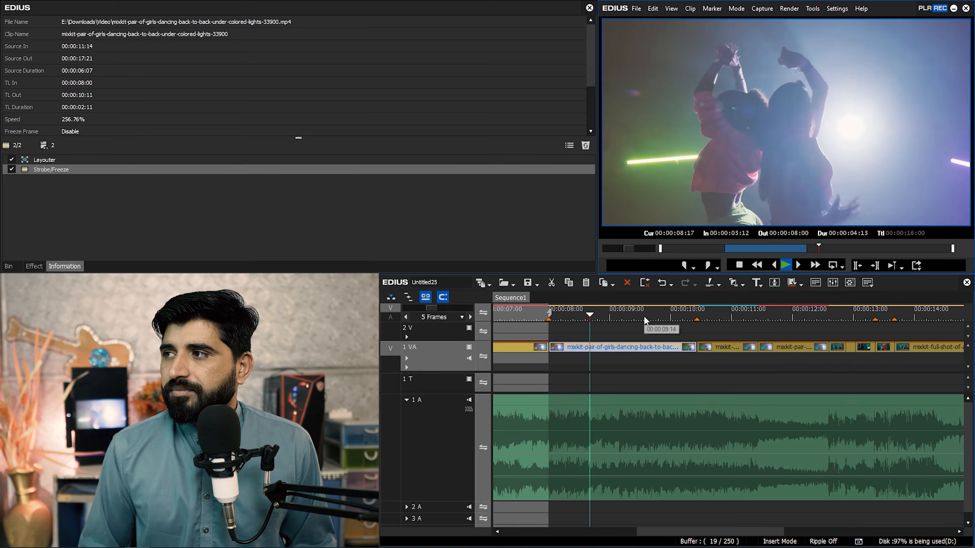
double_click(365, 169)
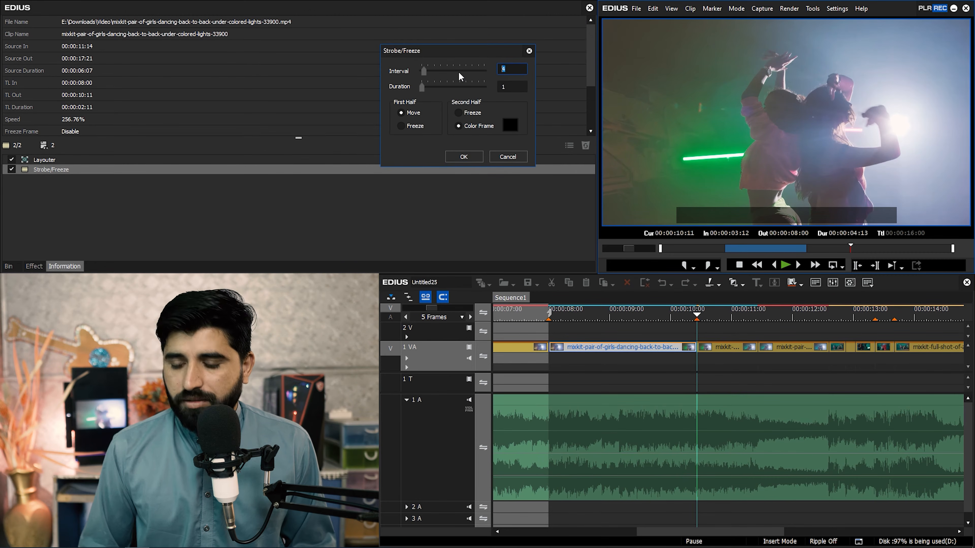
left_click(472, 160)
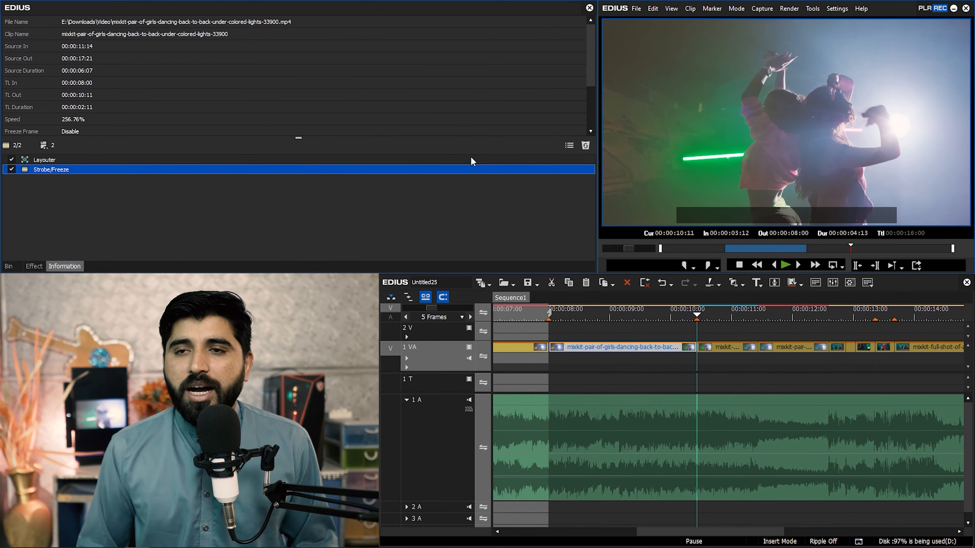
Step: Copy the second clip's Strobe/Freeze filter onto the next dance clip starting at 00:00:10:11
left_click_drag(99, 174, 130, 186)
left_click_drag(309, 210, 675, 284)
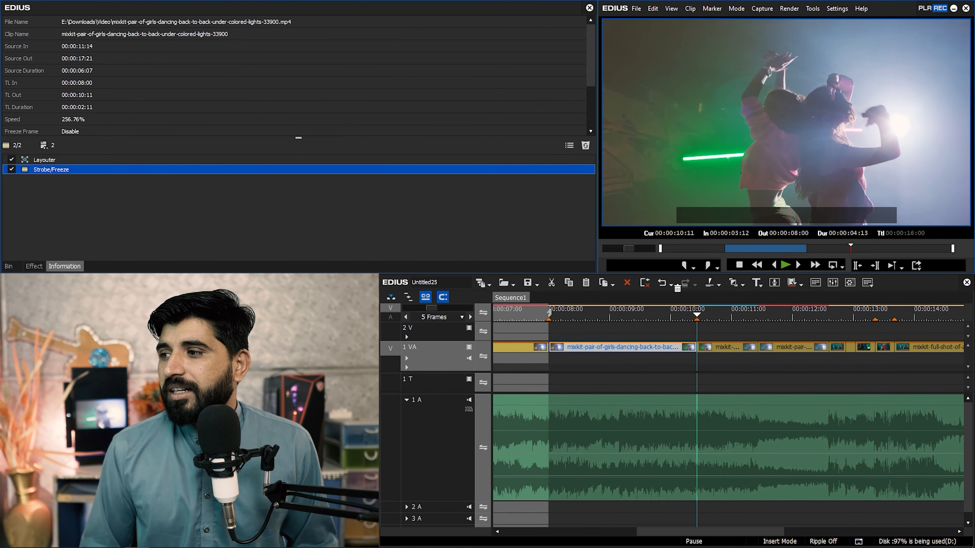
left_click_drag(737, 349, 738, 349)
Step: Try a Strobe/Freeze Interval of 1 on the third dance clip and scrub through its frames
left_click(723, 316)
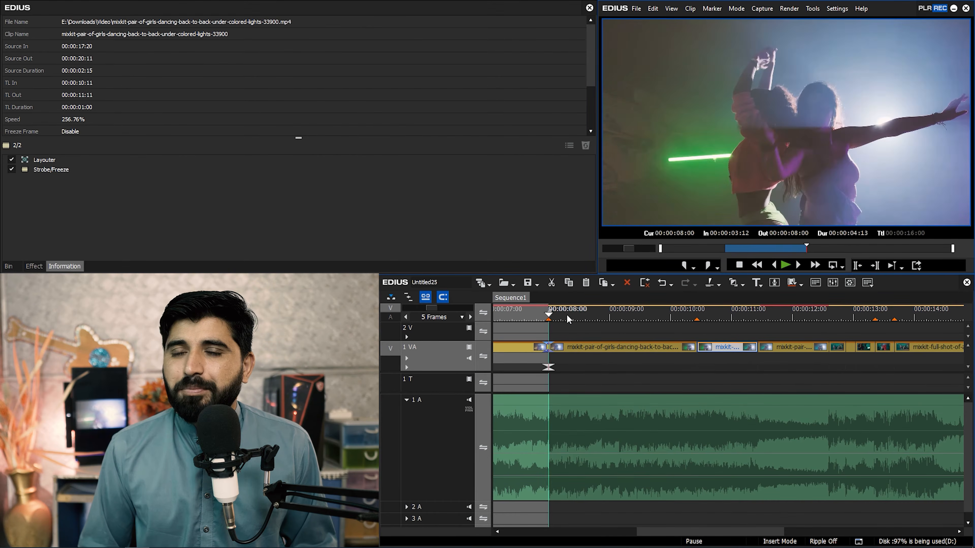
left_click(697, 315)
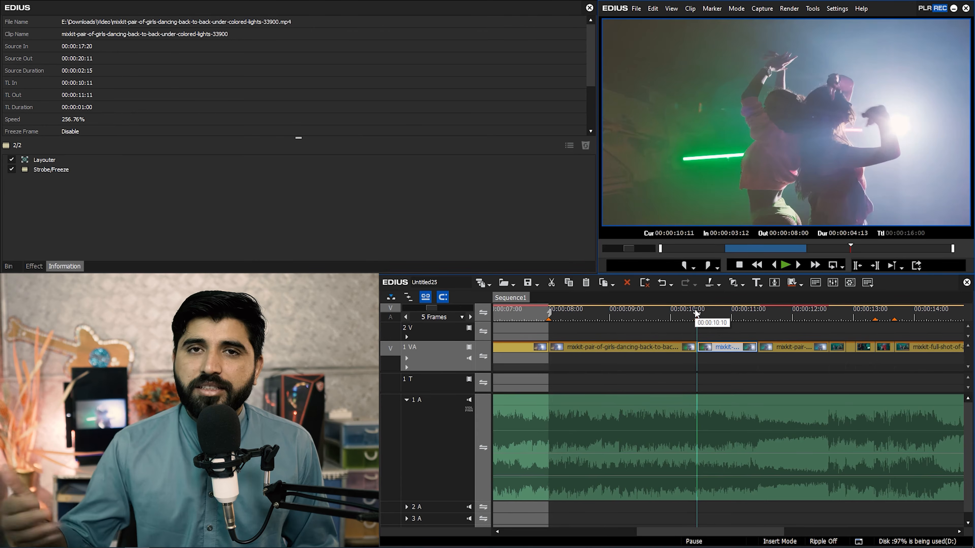
key("shift+Right")
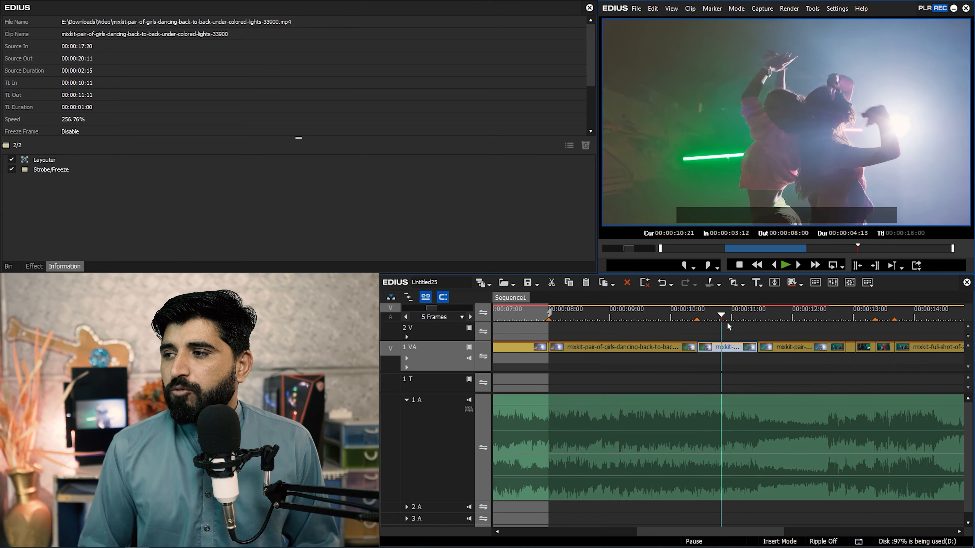
double_click(66, 170)
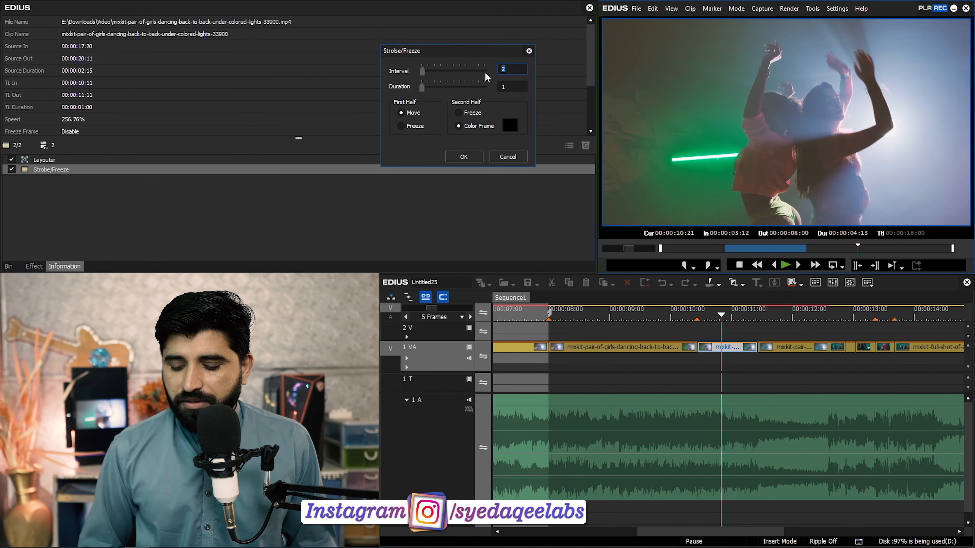
type("1")
left_click(472, 157)
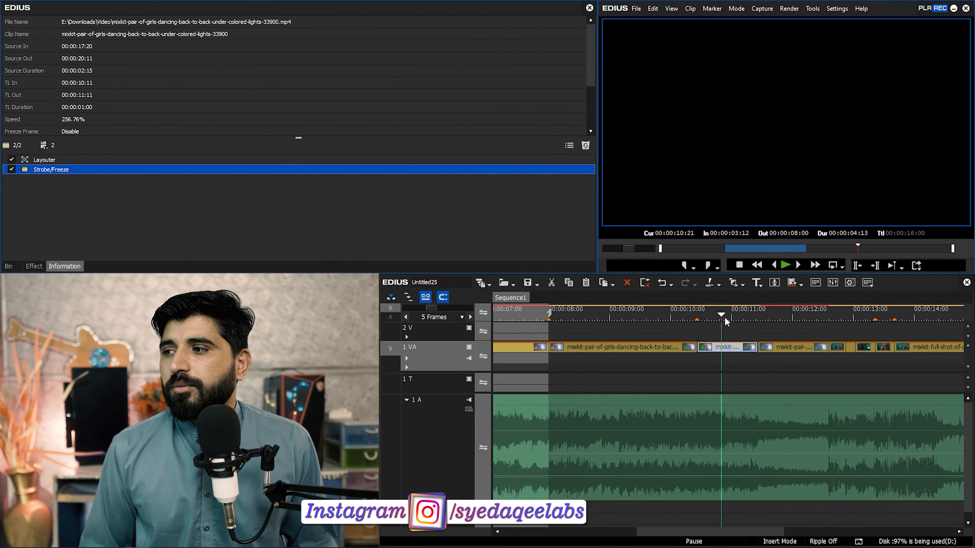
left_click_drag(724, 317, 747, 316)
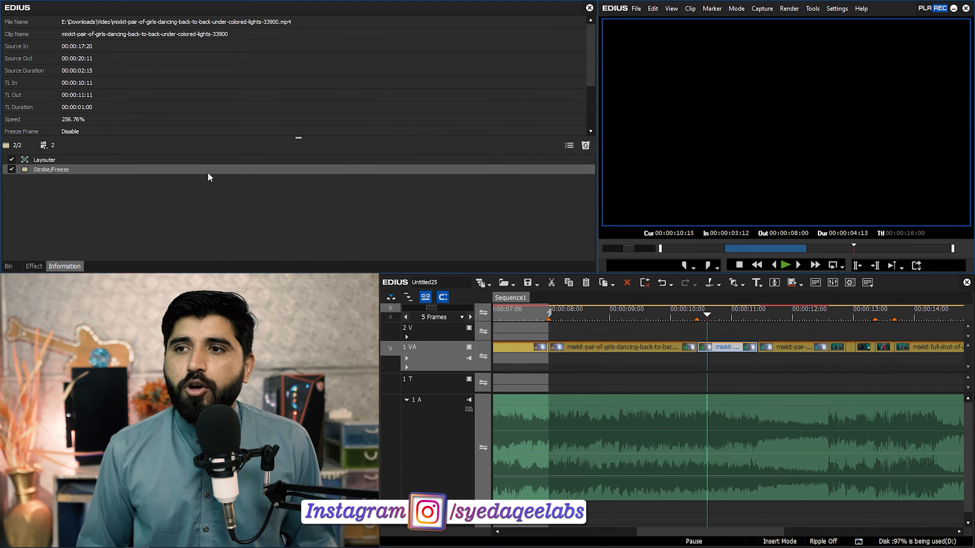
Step: Set the third dance clip's Strobe/Freeze Interval to 2
double_click(424, 169)
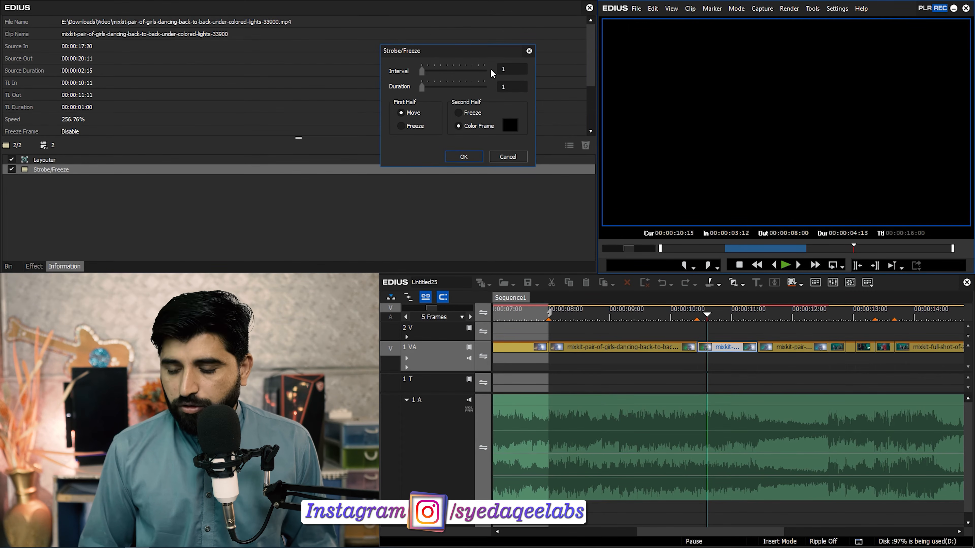
left_click_drag(508, 69, 485, 69)
type("2")
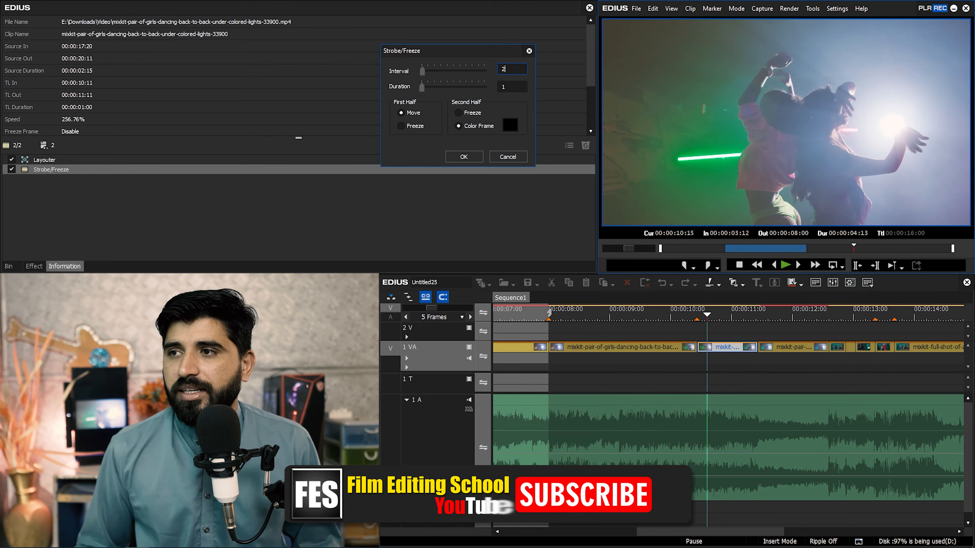
left_click(463, 156)
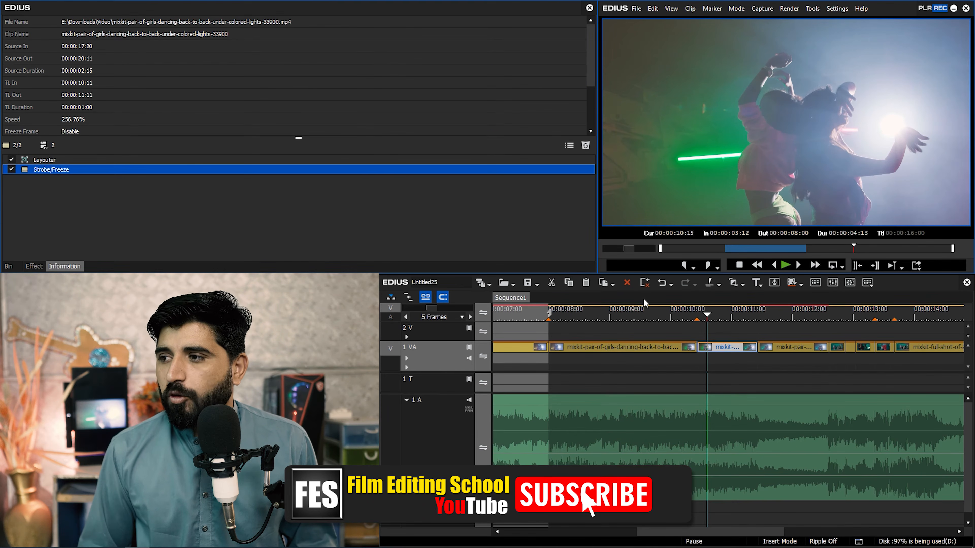
Step: Fit the whole sequence in the timeline, return to its start, and clear the In and Out points
key("ctrl+Tab")
key("Home")
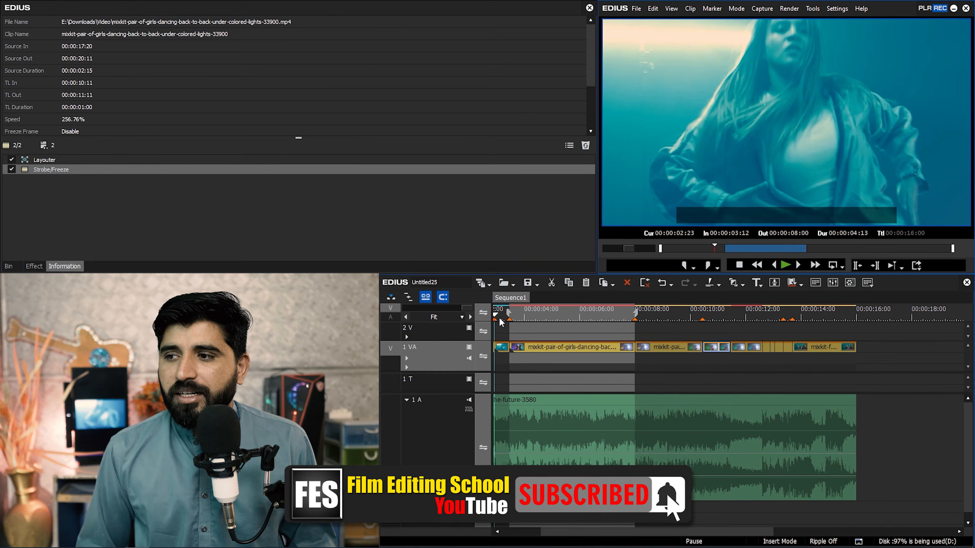
key("i")
key("o")
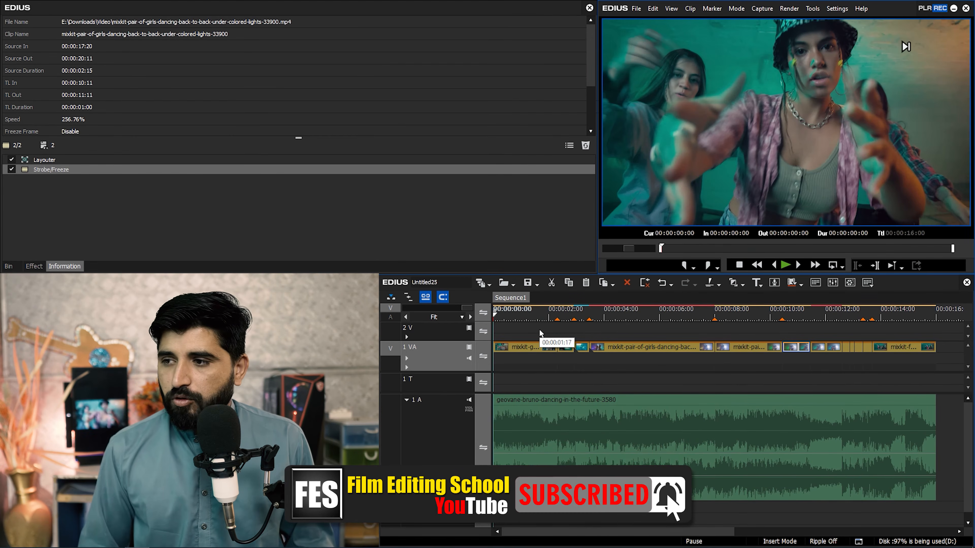